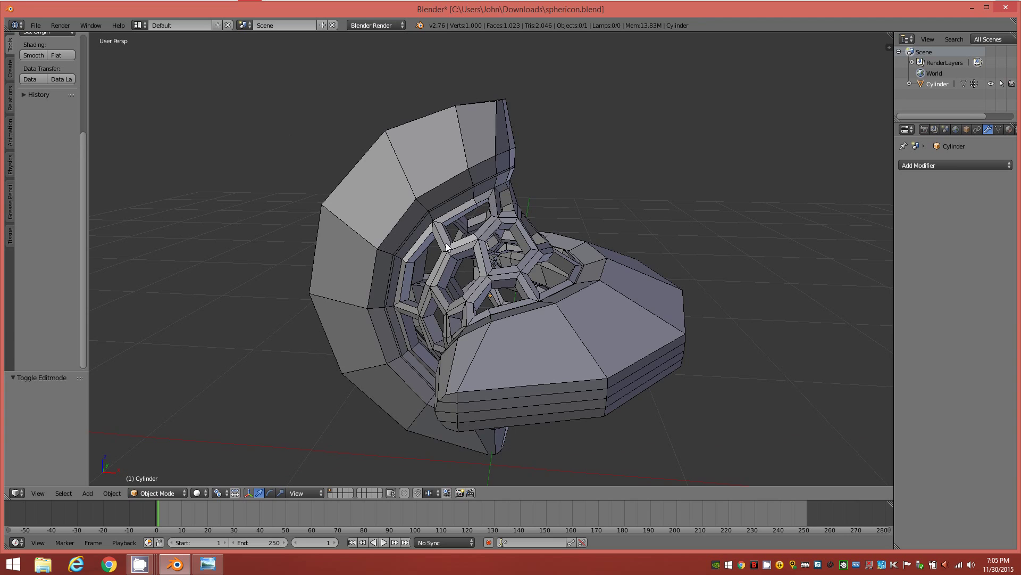
# Examine the sphericon model from several angles and compare it with the finished pendants in the reference image sphericon.png
pyautogui.moveTo(447, 246); pyautogui.dragTo(416, 250, button='middle')
pyautogui.moveTo(503, 299); pyautogui.dragTo(527, 299, button='middle')
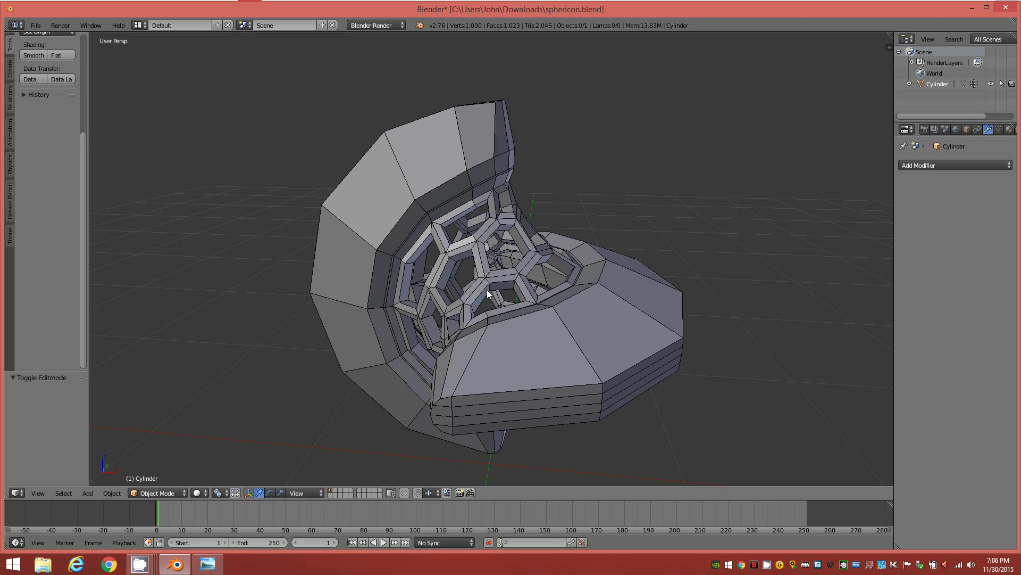
pyautogui.moveTo(539, 262)
pyautogui.mouseDown(button='middle')
pyautogui.moveTo(592, 253)
pyautogui.moveTo(468, 243)
pyautogui.moveTo(463, 180)
pyautogui.moveTo(552, 232)
pyautogui.moveTo(589, 238)
pyautogui.moveTo(531, 264)
pyautogui.moveTo(547, 263)
pyautogui.mouseUp(button='middle')
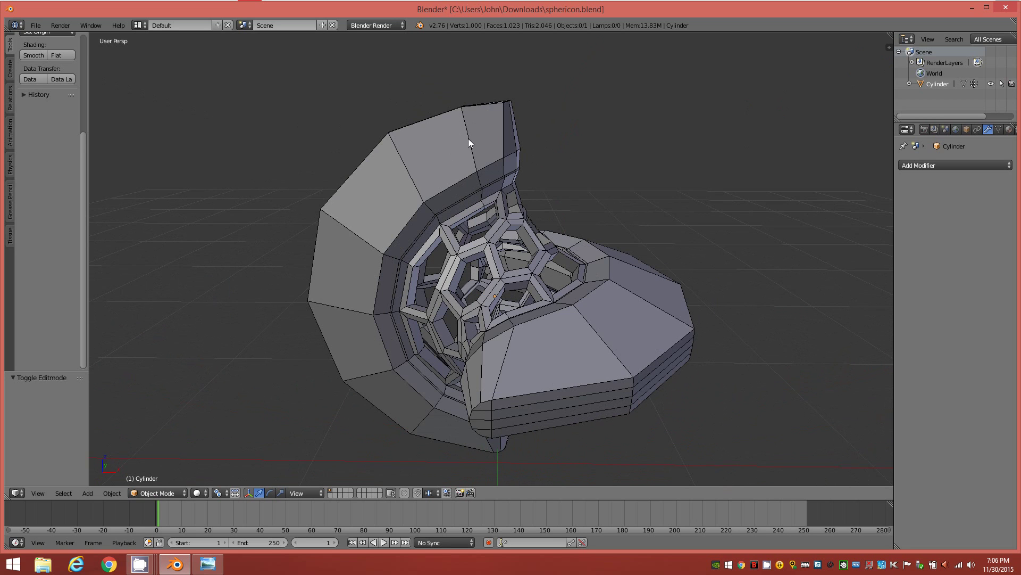
pyautogui.moveTo(562, 239); pyautogui.dragTo(481, 187, button='middle')
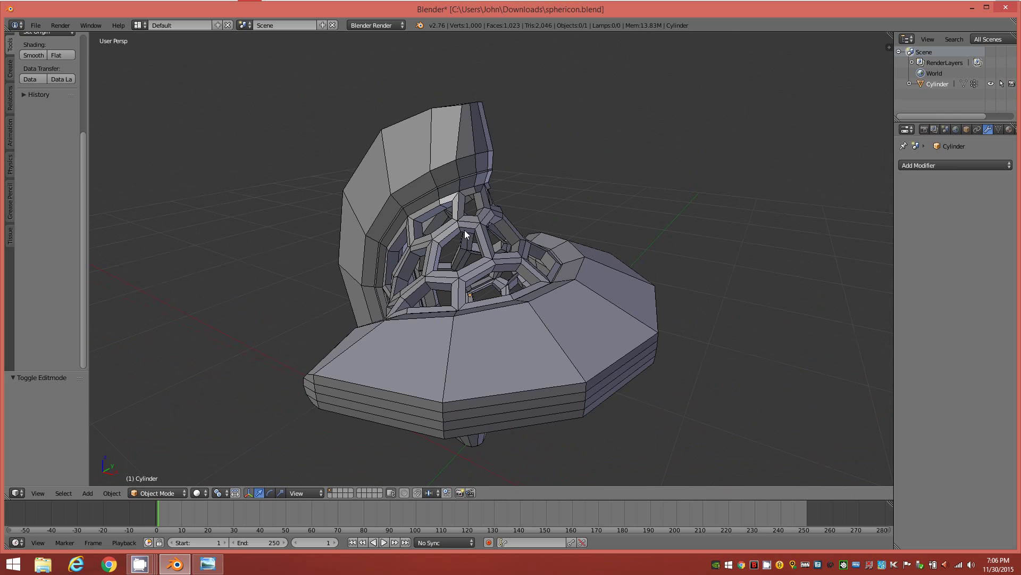
pyautogui.moveTo(464, 229); pyautogui.dragTo(497, 241, button='middle')
pyautogui.click(207, 563)
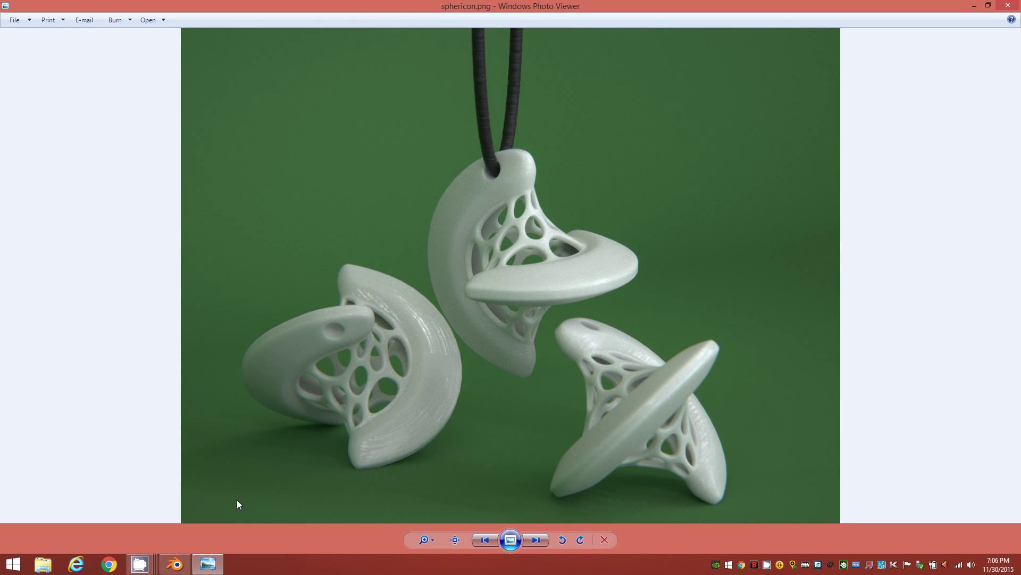
pyautogui.click(175, 564)
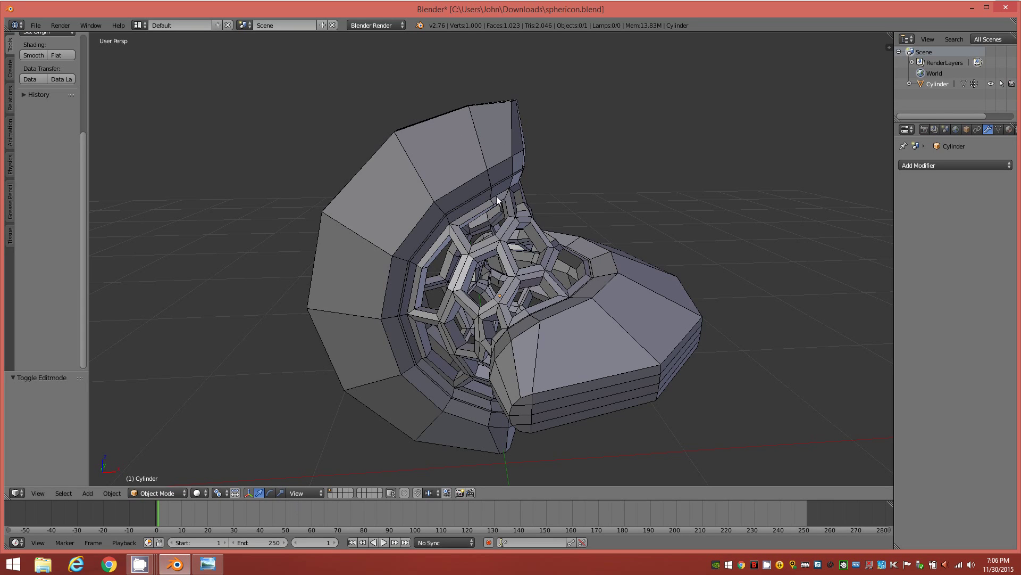
# Switch the sphericon object from Object Mode to Edit Mode
pyautogui.scroll(1, 482, 201)
pyautogui.press('Tab')
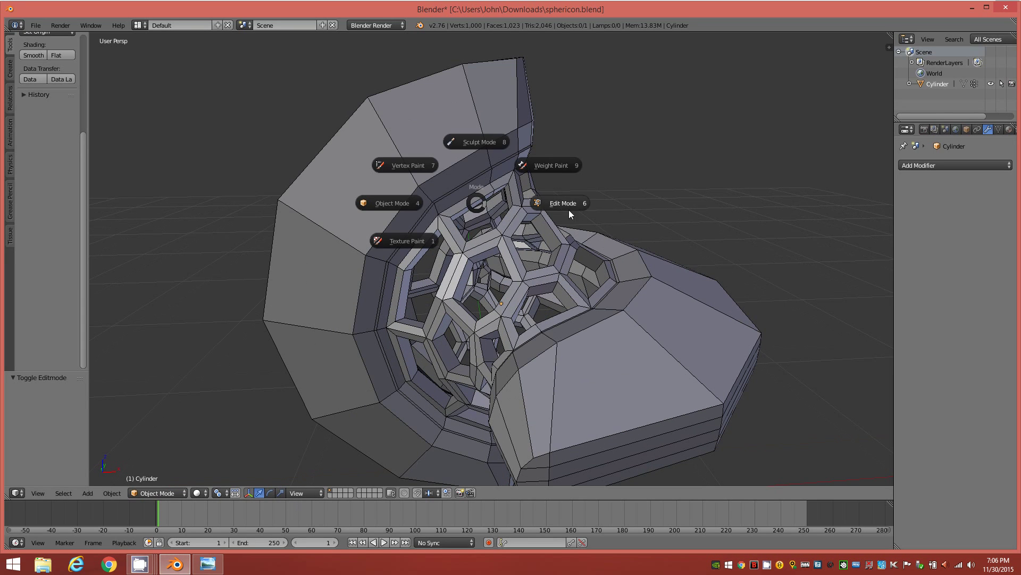
pyautogui.click(569, 210)
# Inspect the inner geometry of the upper crescent in wireframe display, and return to solid shading
pyautogui.scroll(3, 446, 160)
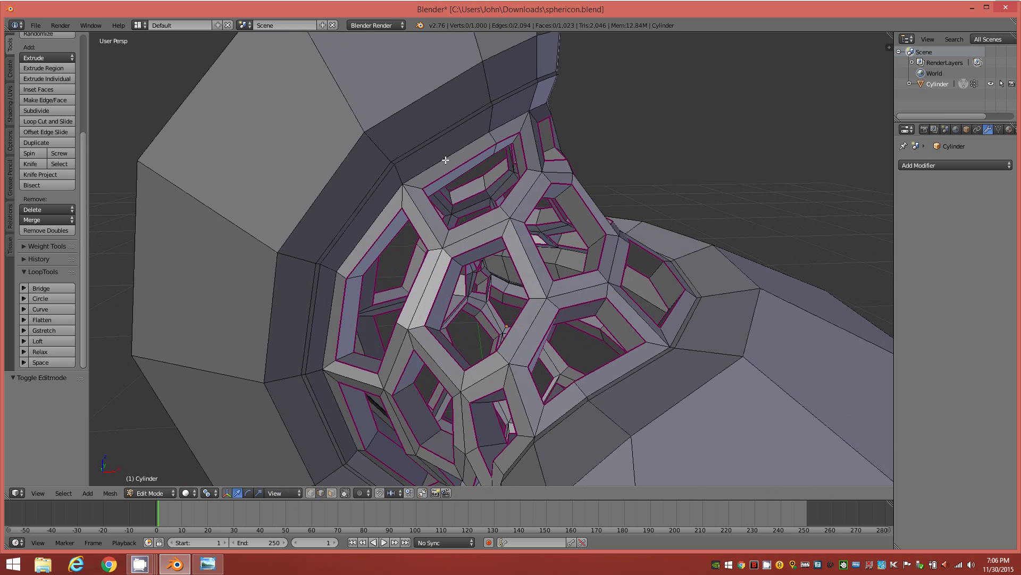
pyautogui.press('z')
pyautogui.click(506, 207)
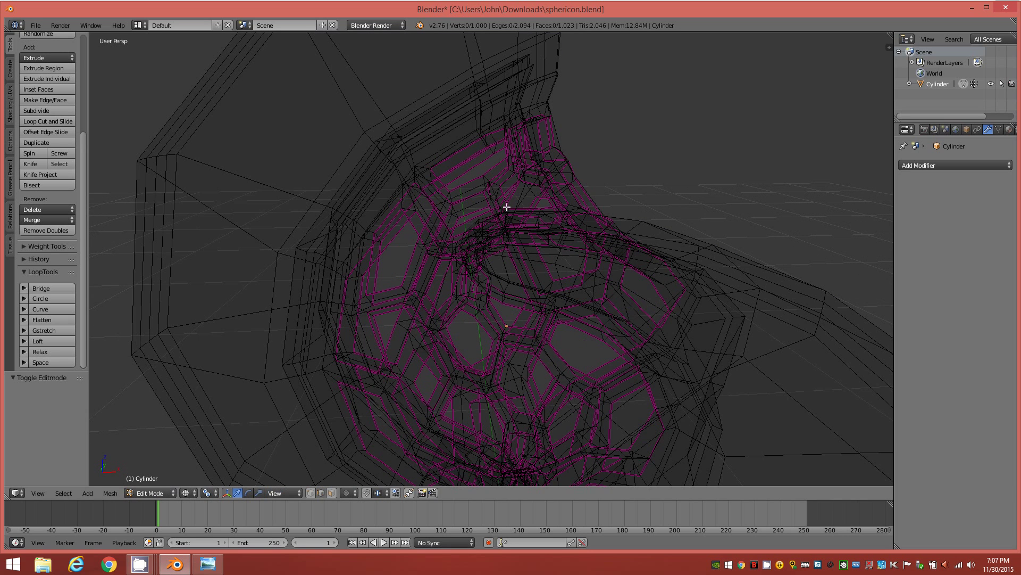
pyautogui.moveTo(467, 144); pyautogui.dragTo(506, 145, button='middle')
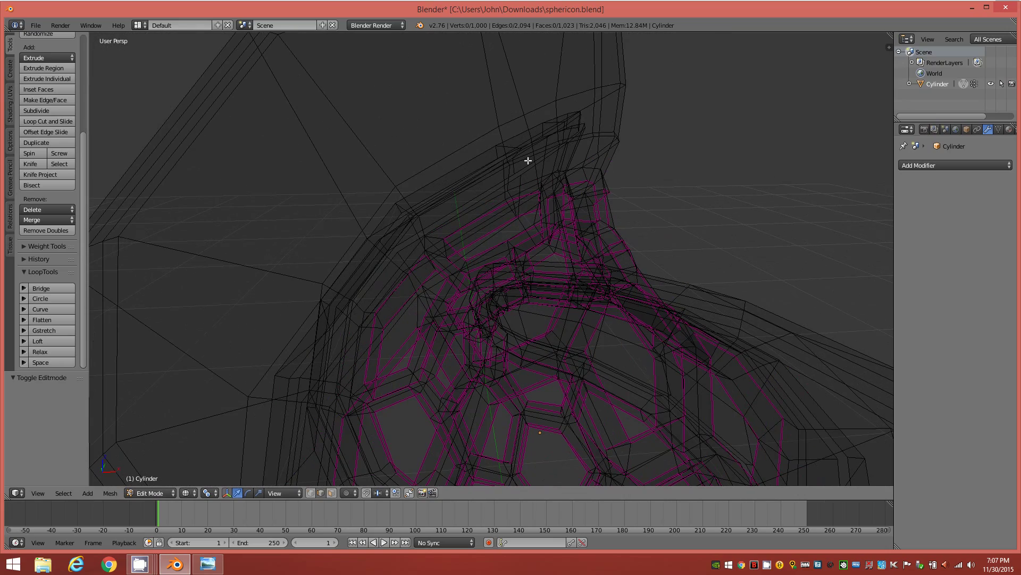
pyautogui.moveTo(549, 175); pyautogui.dragTo(513, 192, button='middle')
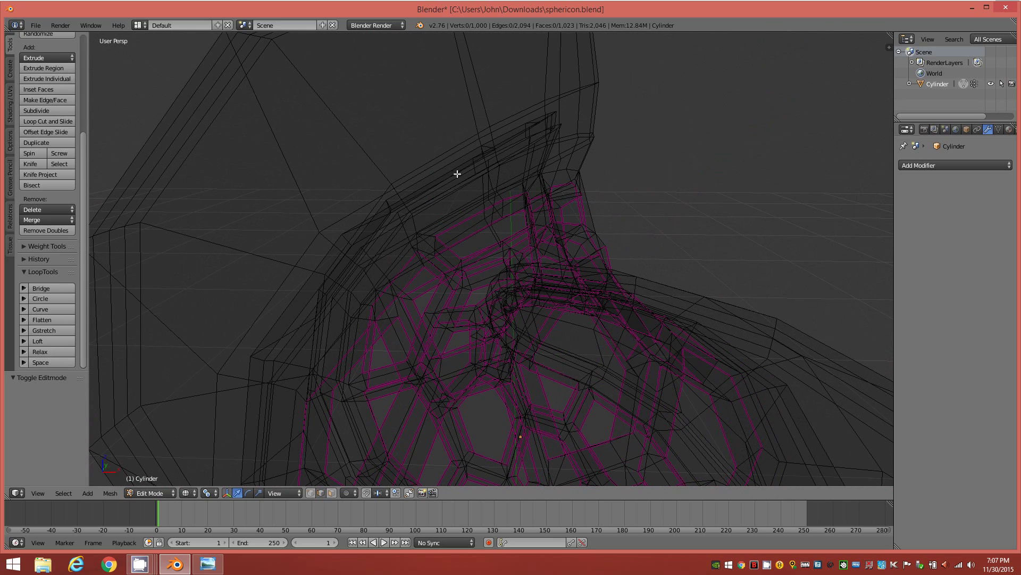
pyautogui.moveTo(462, 210); pyautogui.dragTo(444, 219, button='middle')
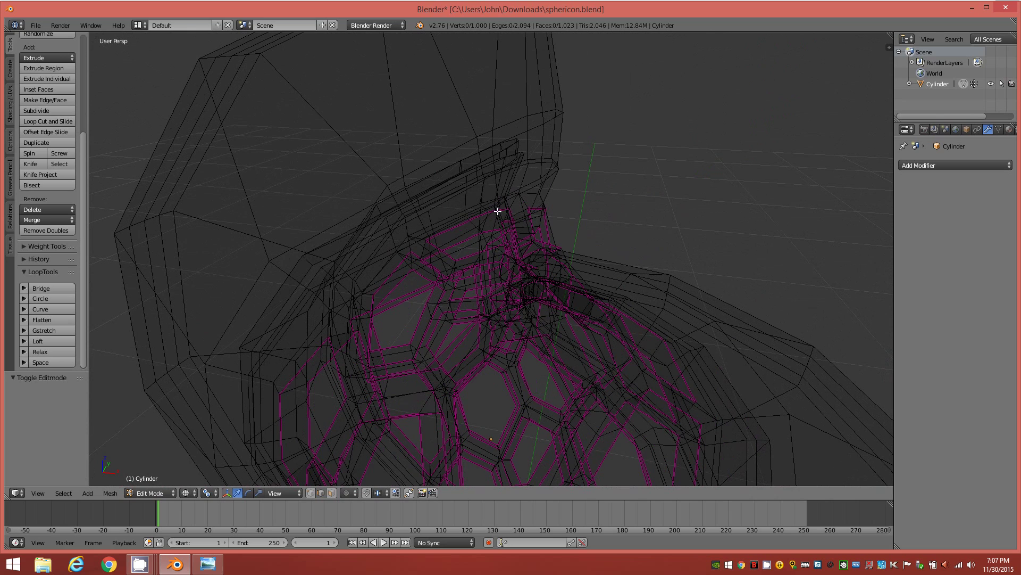
pyautogui.press('z')
pyautogui.click(510, 272)
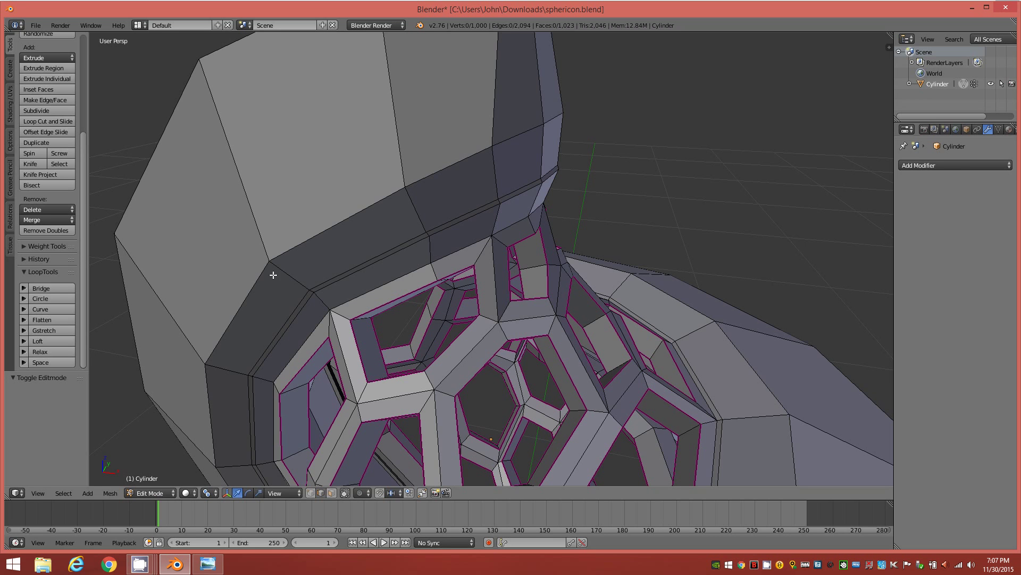
# Add one loop cut across the upper crescent, about midway along the second wide side face from its tip
pyautogui.scroll(4, 418, 192)
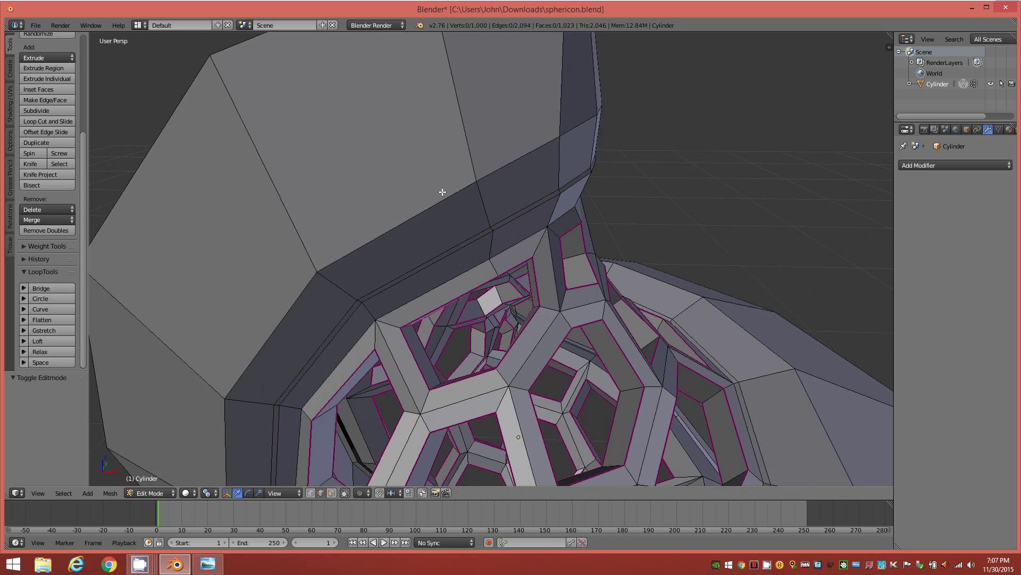
pyautogui.scroll(2, 428, 175)
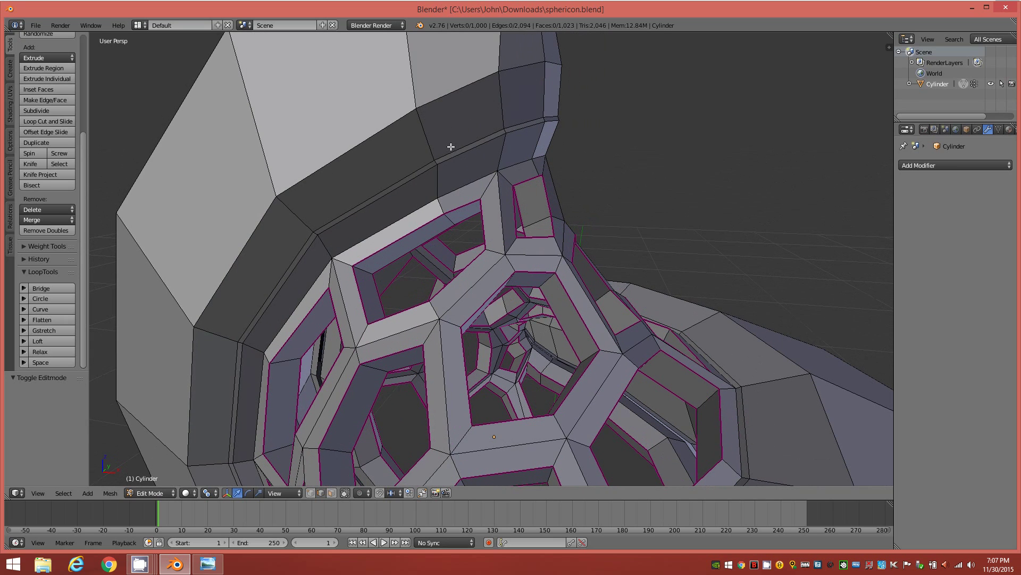
pyautogui.keyDown('shift'); pyautogui.moveTo(450, 141); pyautogui.dragTo(490, 197, button='middle'); pyautogui.keyUp('shift')
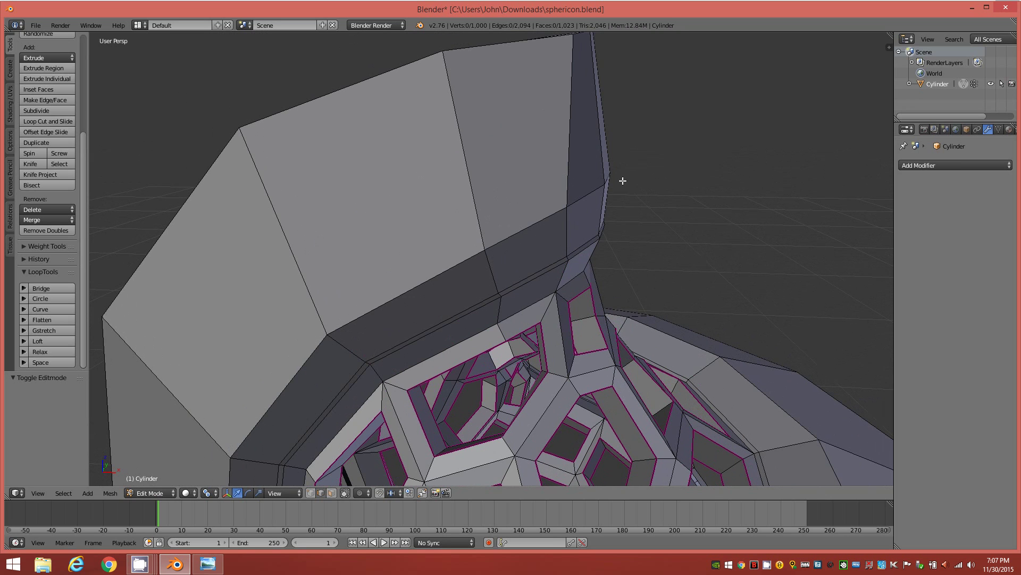
pyautogui.moveTo(460, 312); pyautogui.dragTo(374, 178, button='middle')
pyautogui.moveTo(416, 322); pyautogui.dragTo(441, 317, button='middle')
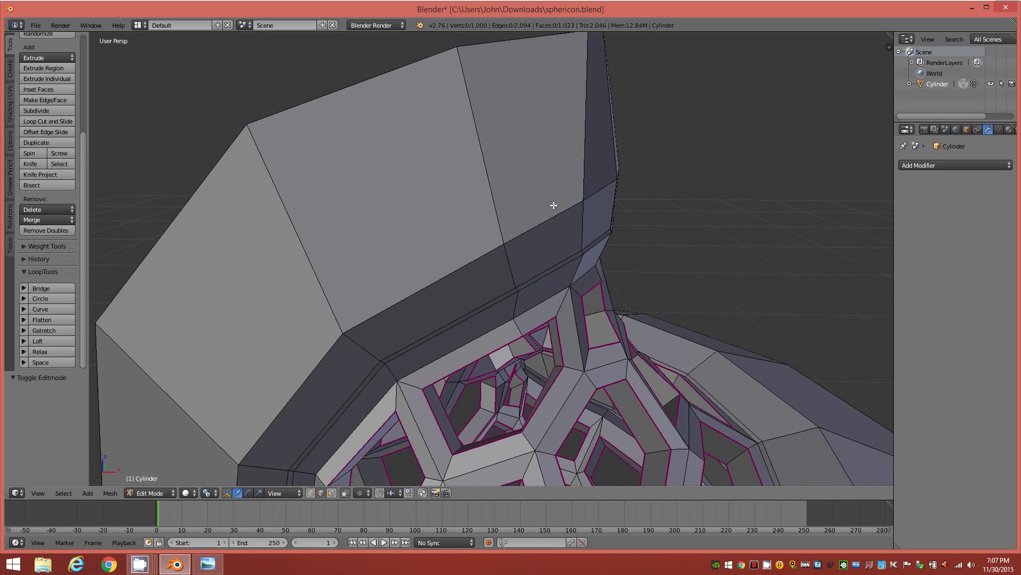
pyautogui.scroll(-6, 554, 206)
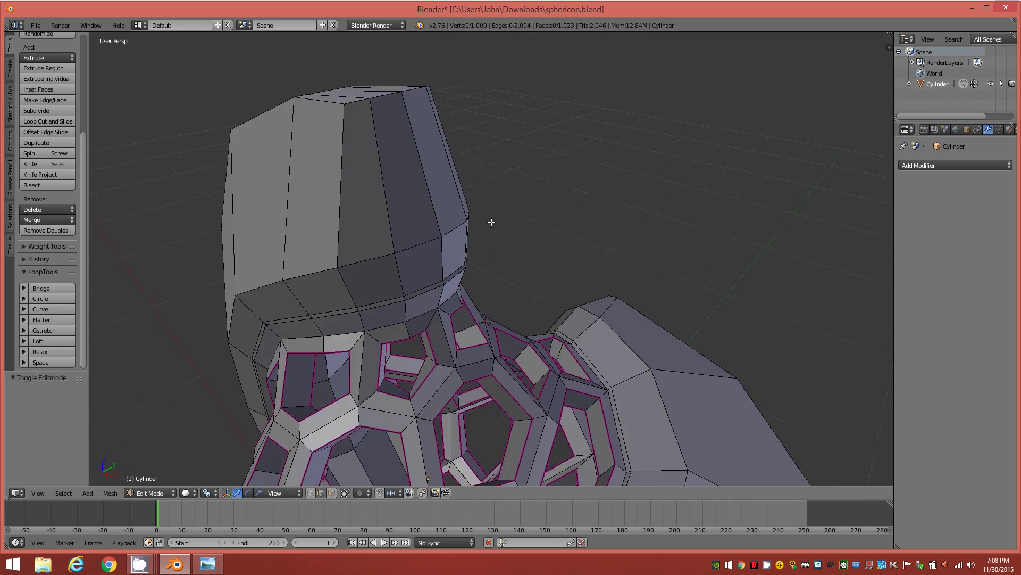
pyautogui.moveTo(491, 222); pyautogui.dragTo(559, 202, button='middle')
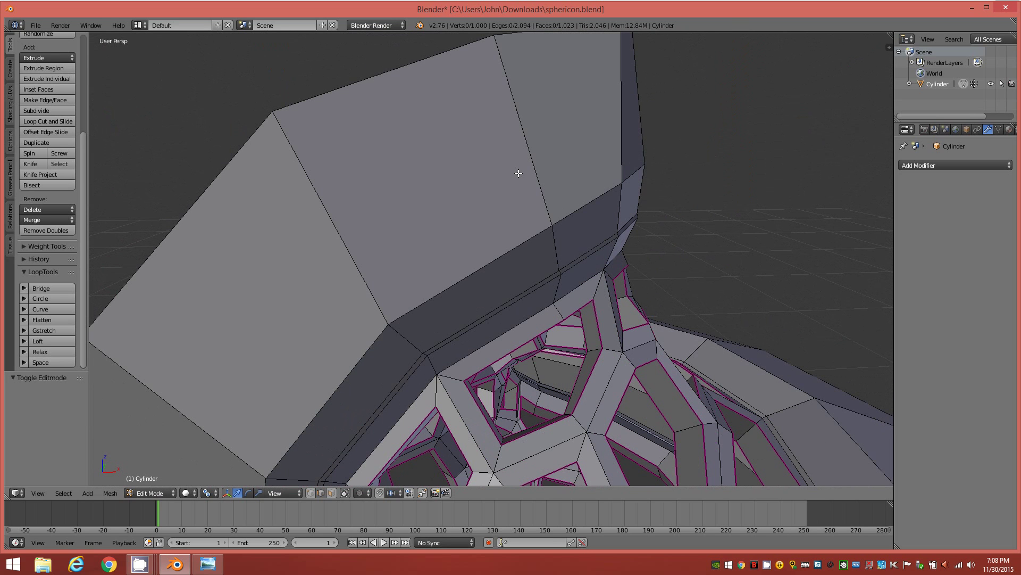
pyautogui.moveTo(519, 173); pyautogui.dragTo(474, 205, button='middle')
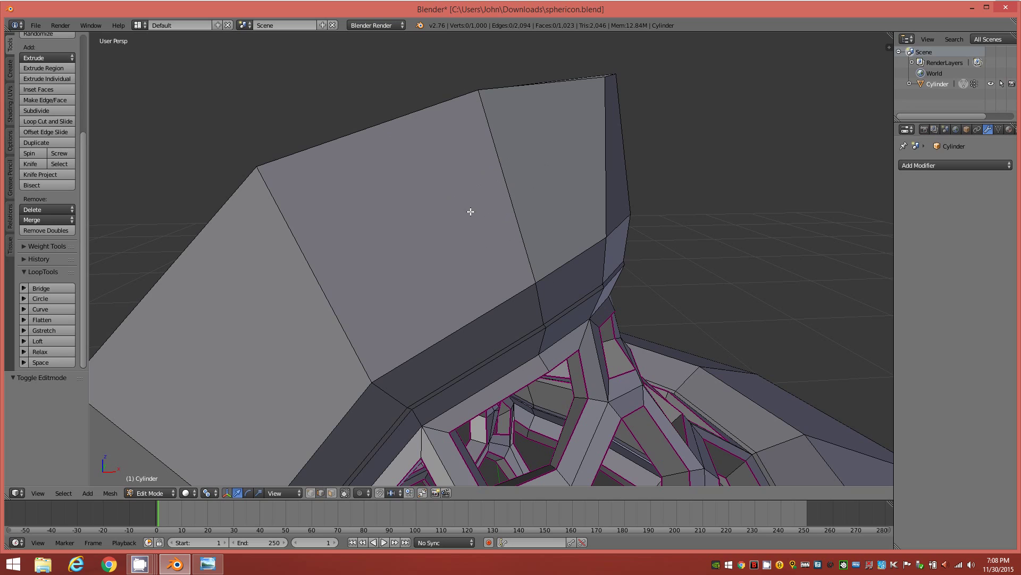
pyautogui.hotkey('ctrl', 'r')
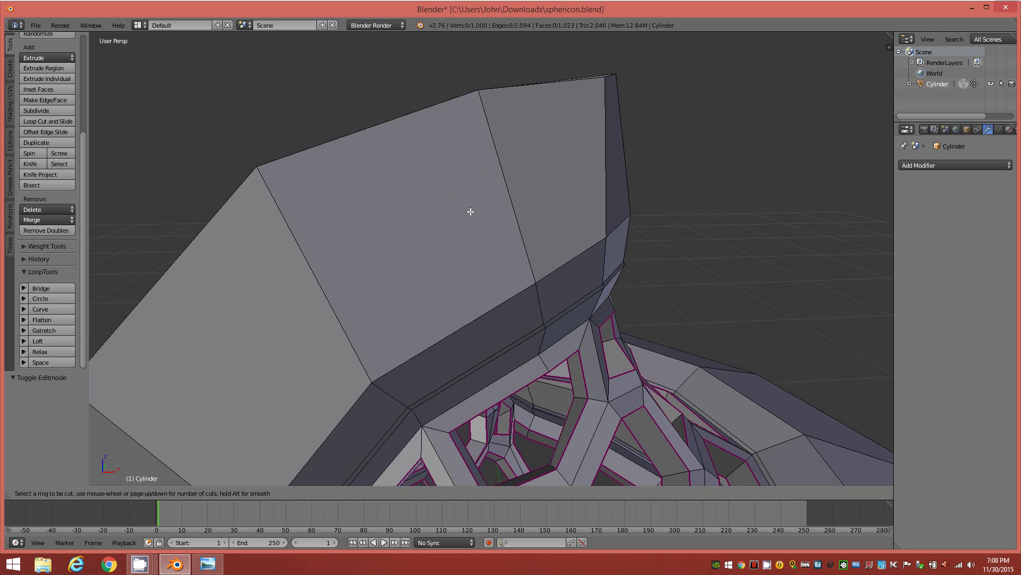
pyautogui.click(487, 360)
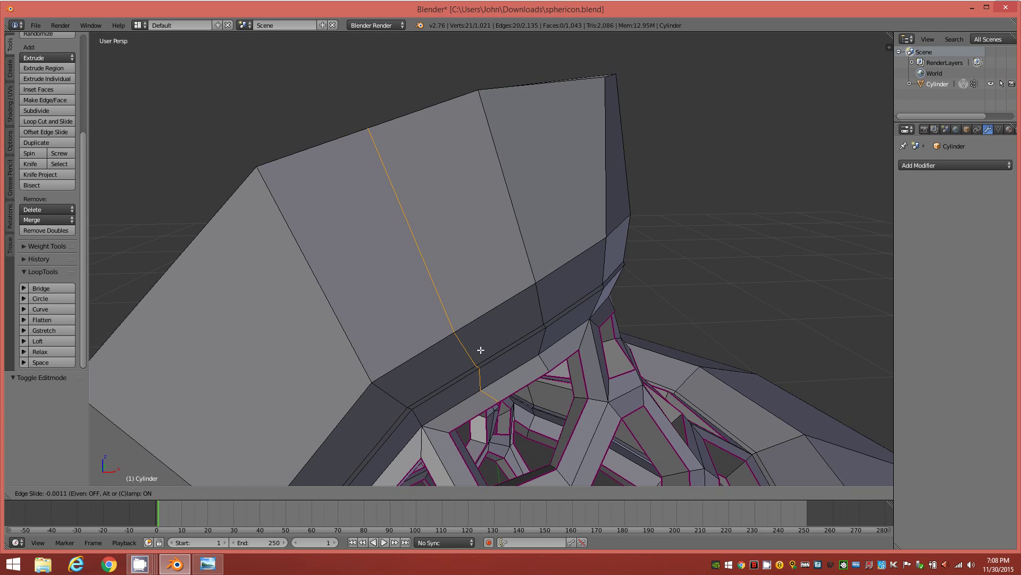
pyautogui.click(481, 350)
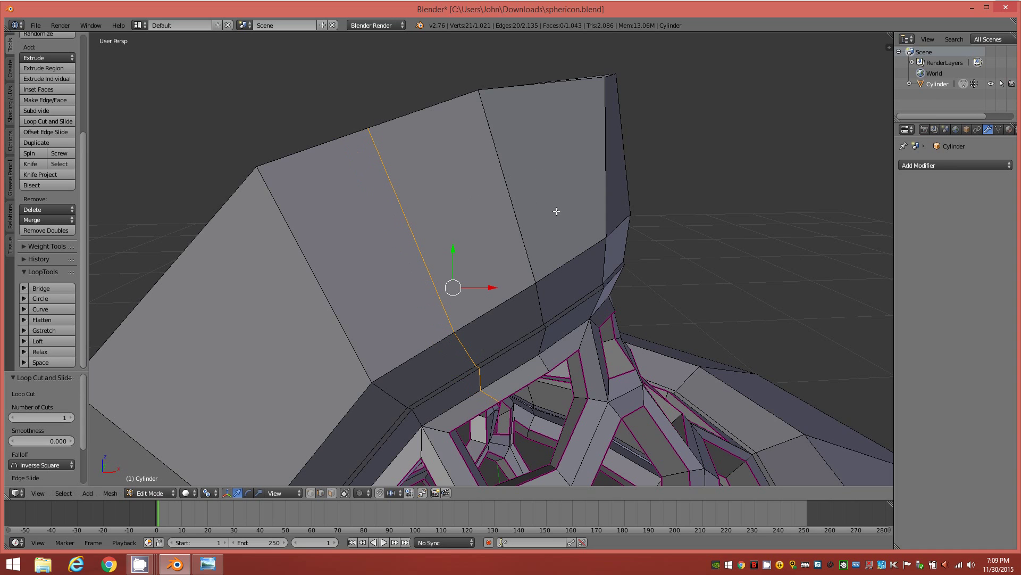
# Switch to face selection and select the two adjacent side faces between the new edge loop and the upper crescent's tip
pyautogui.moveTo(558, 209)
pyautogui.mouseDown(button='middle')
pyautogui.moveTo(449, 269)
pyautogui.moveTo(388, 277)
pyautogui.moveTo(552, 217)
pyautogui.mouseUp(button='middle')
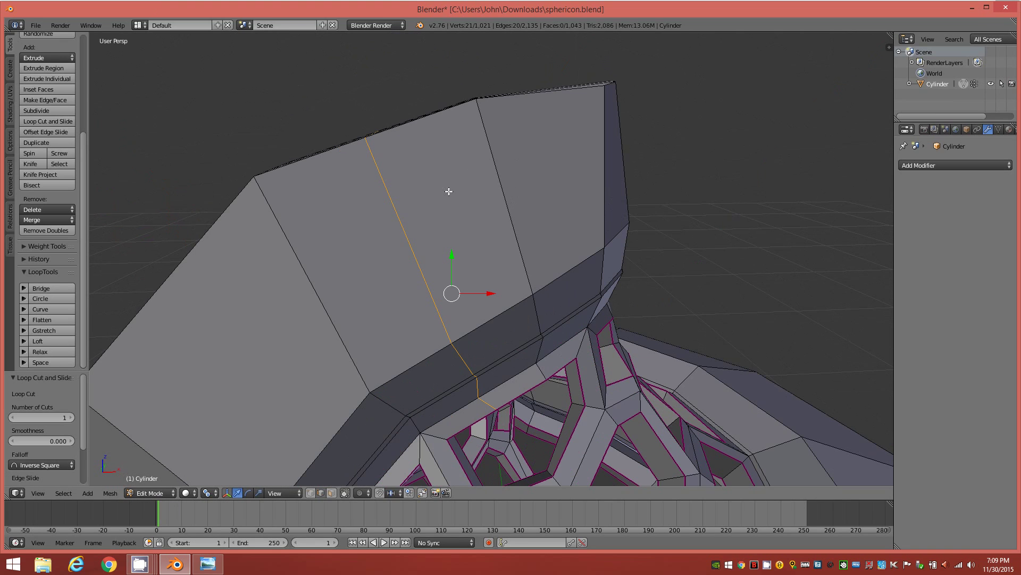
pyautogui.press('3')
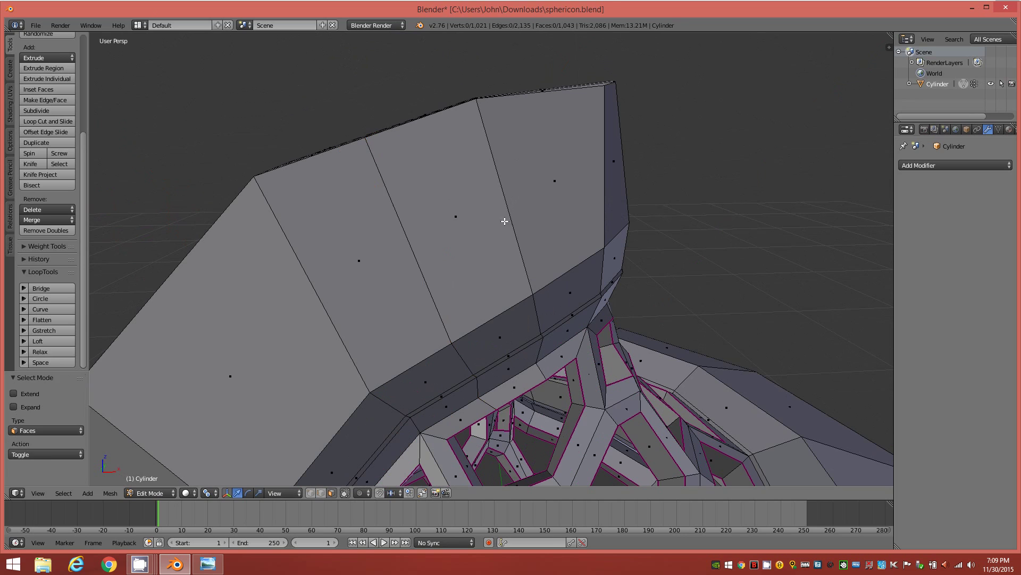
pyautogui.rightClick(451, 204)
pyautogui.keyDown('shift'); pyautogui.rightClick(543, 223); pyautogui.keyUp('shift')
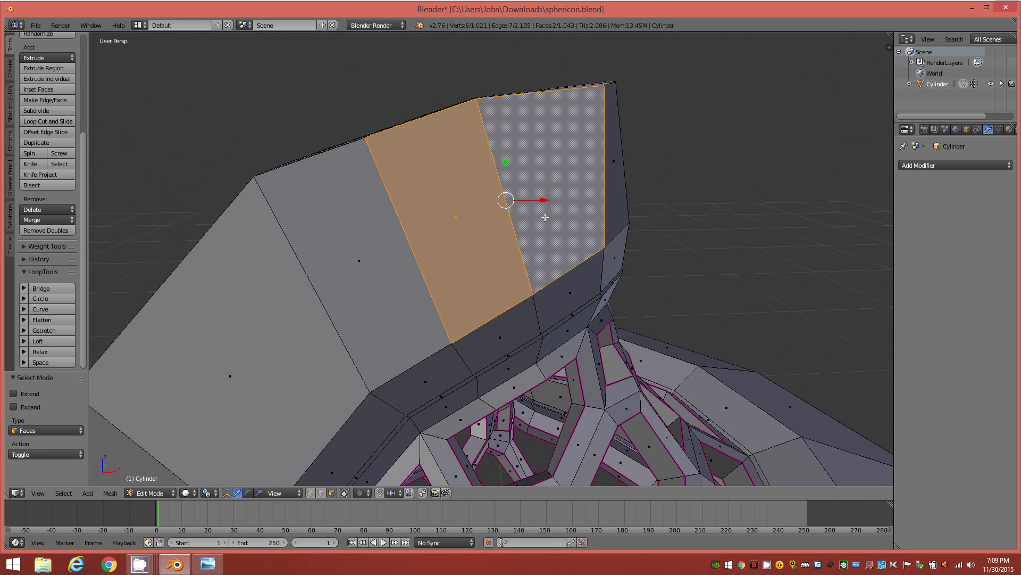
pyautogui.moveTo(555, 224)
pyautogui.mouseDown(button='middle')
pyautogui.moveTo(548, 228)
pyautogui.moveTo(557, 223)
pyautogui.mouseUp(button='middle')
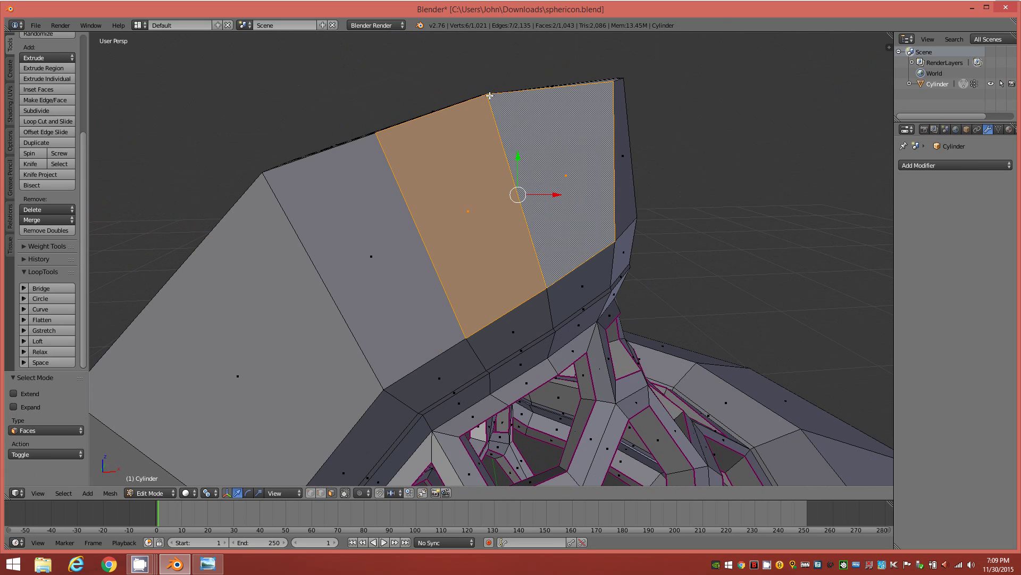
pyautogui.moveTo(490, 95); pyautogui.dragTo(492, 134, button='middle')
pyautogui.scroll(-3, 518, 179)
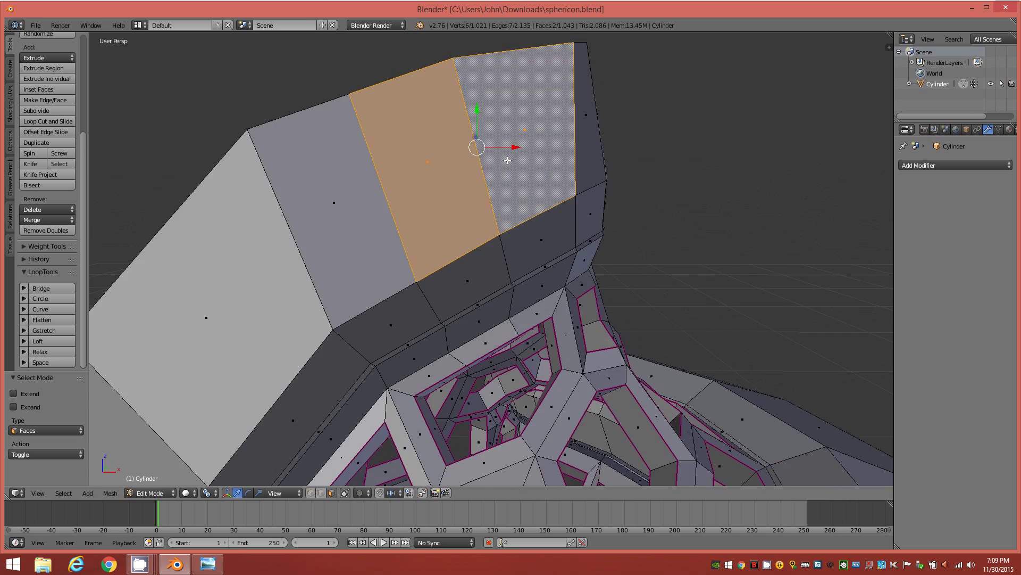
pyautogui.scroll(3, 520, 177)
pyautogui.moveTo(521, 177); pyautogui.dragTo(515, 170, button='middle')
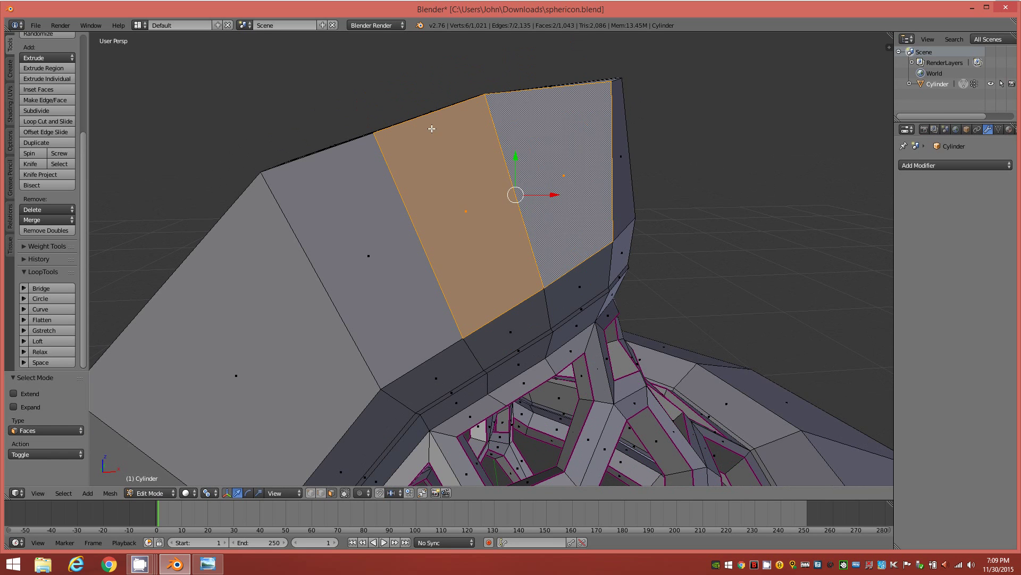
pyautogui.moveTo(510, 189); pyautogui.dragTo(508, 121, button='middle')
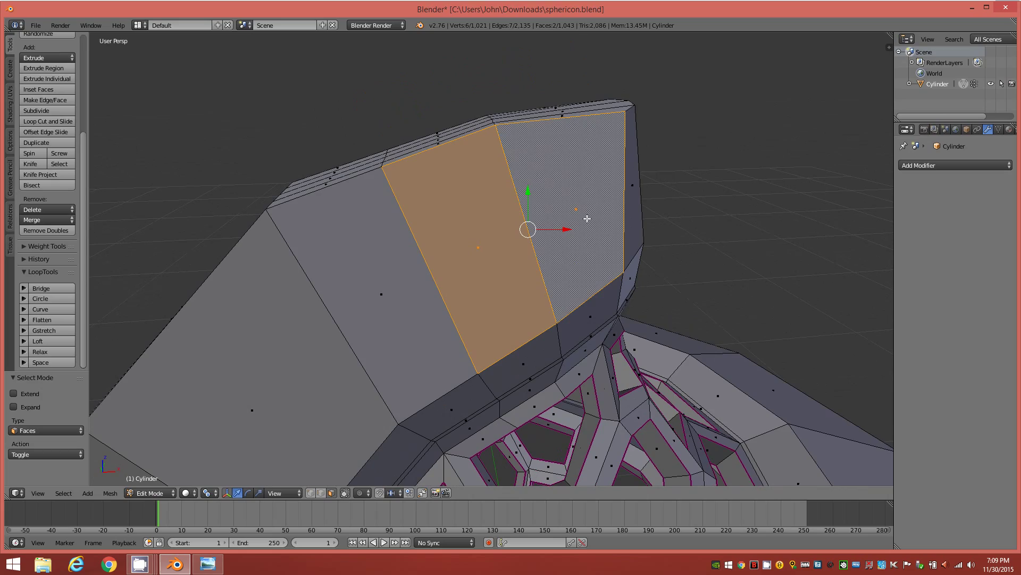
# Select the two matching faces on the opposite side of the upper crescent's tip together with the two front side faces
pyautogui.moveTo(587, 218); pyautogui.dragTo(360, 53, button='middle')
pyautogui.moveTo(564, 217); pyautogui.dragTo(423, 241, button='middle')
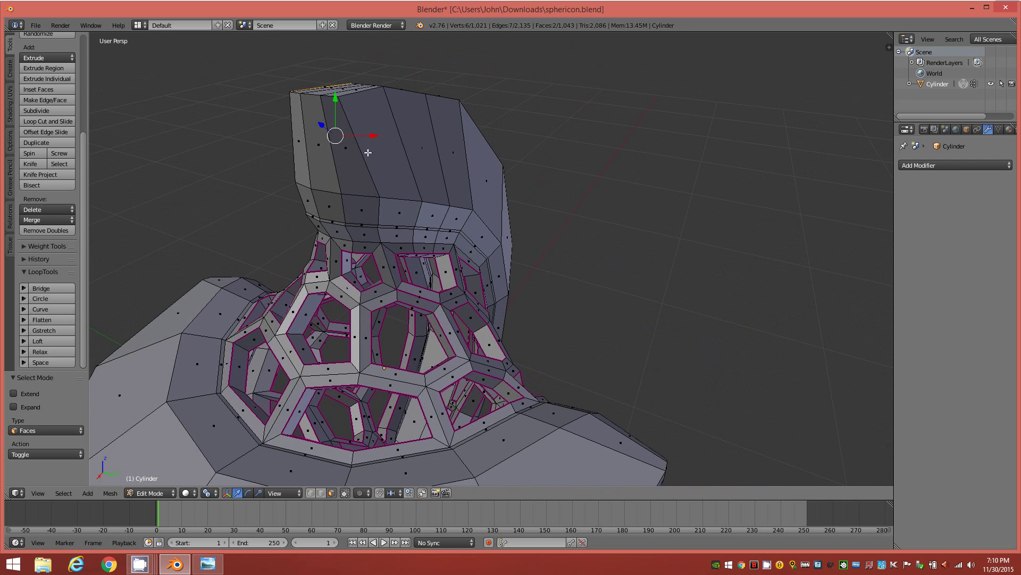
pyautogui.rightClick(384, 155)
pyautogui.rightClick(426, 147)
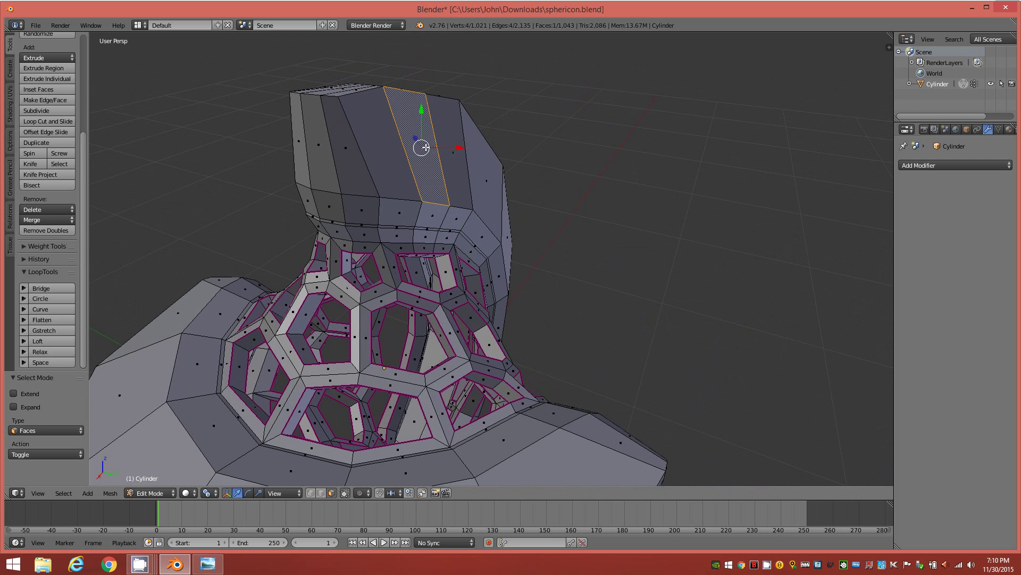
pyautogui.keyDown('shift'); pyautogui.rightClick(393, 156); pyautogui.keyUp('shift')
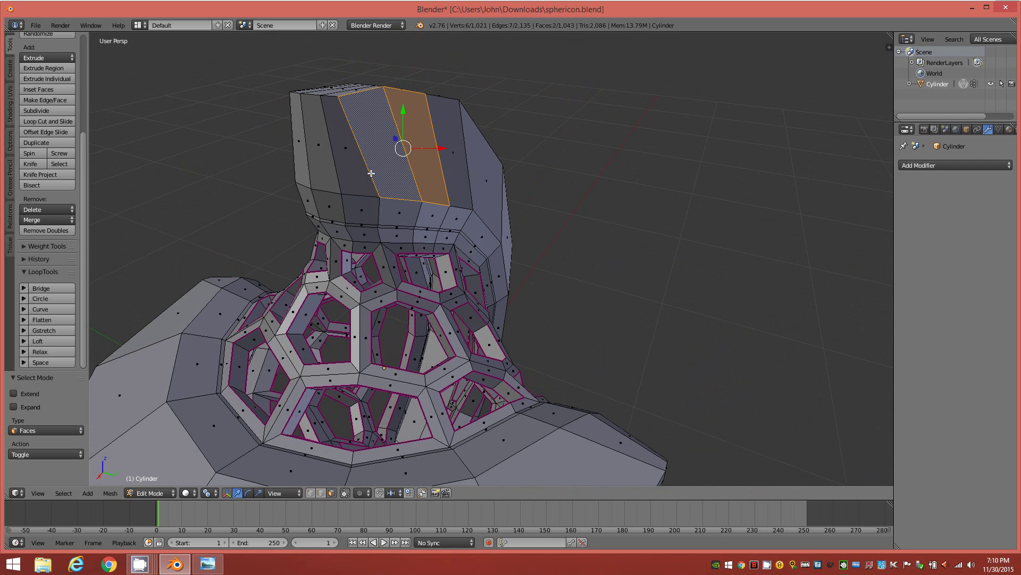
pyautogui.moveTo(377, 188); pyautogui.dragTo(526, 201, button='middle')
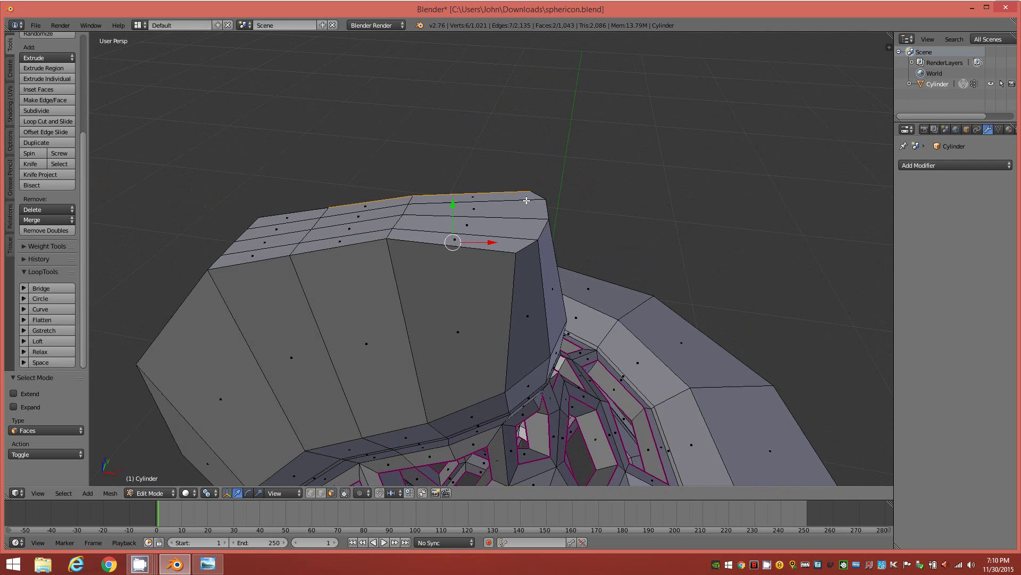
pyautogui.keyDown('shift'); pyautogui.rightClick(364, 313); pyautogui.keyUp('shift')
pyautogui.keyDown('shift'); pyautogui.rightClick(497, 296); pyautogui.keyUp('shift')
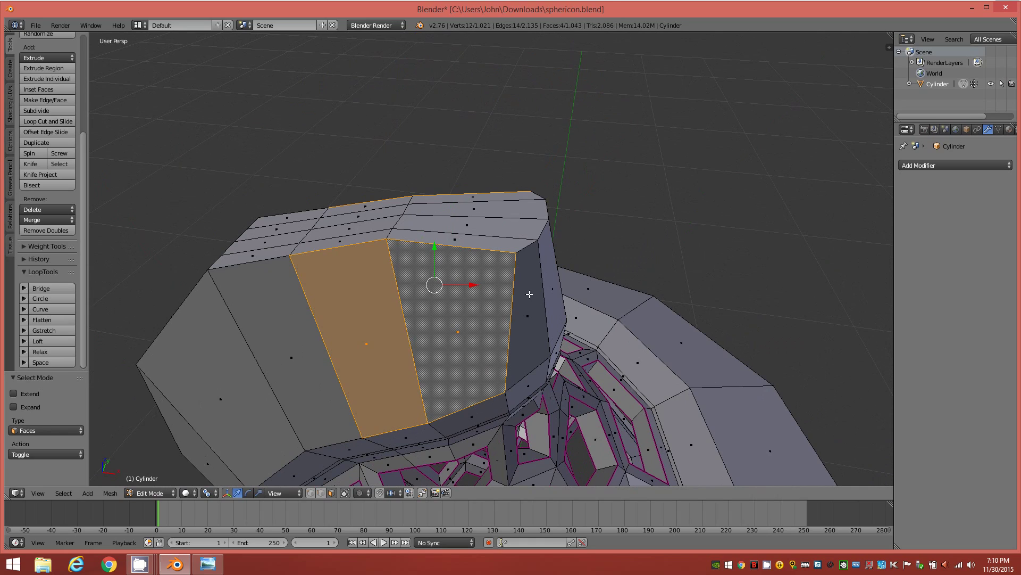
pyautogui.moveTo(525, 275); pyautogui.dragTo(487, 292, button='middle')
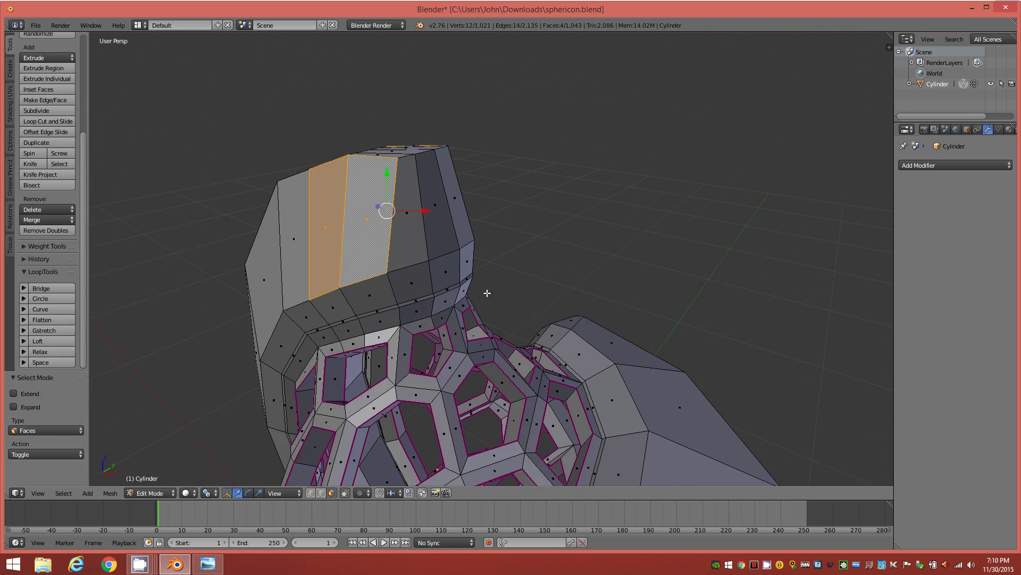
# Inset the selected faces on both sides of the upper crescent's tip with a thickness of 0.03
pyautogui.moveTo(423, 199); pyautogui.dragTo(594, 304, button='middle')
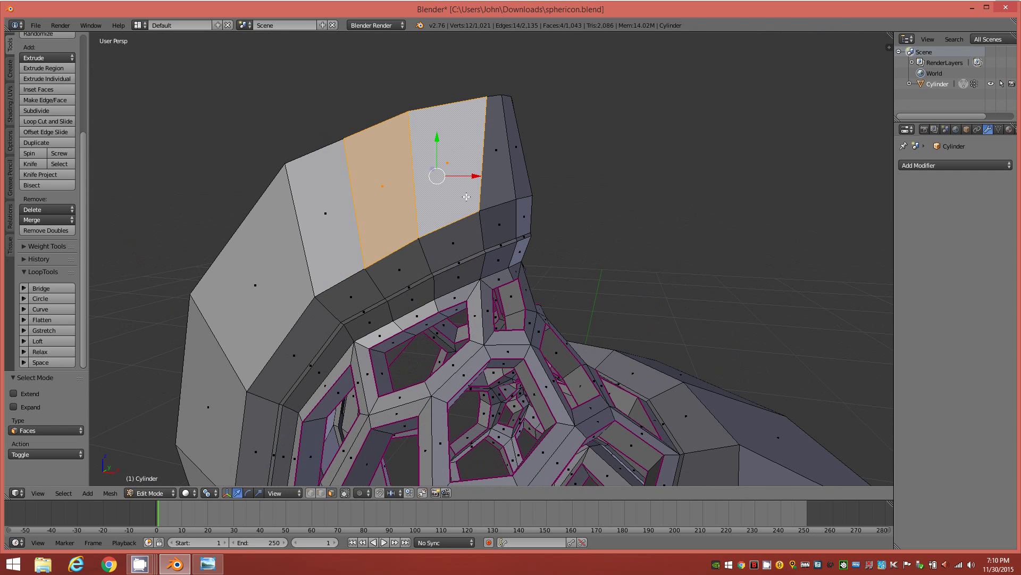
pyautogui.moveTo(549, 278); pyautogui.dragTo(572, 289, button='middle')
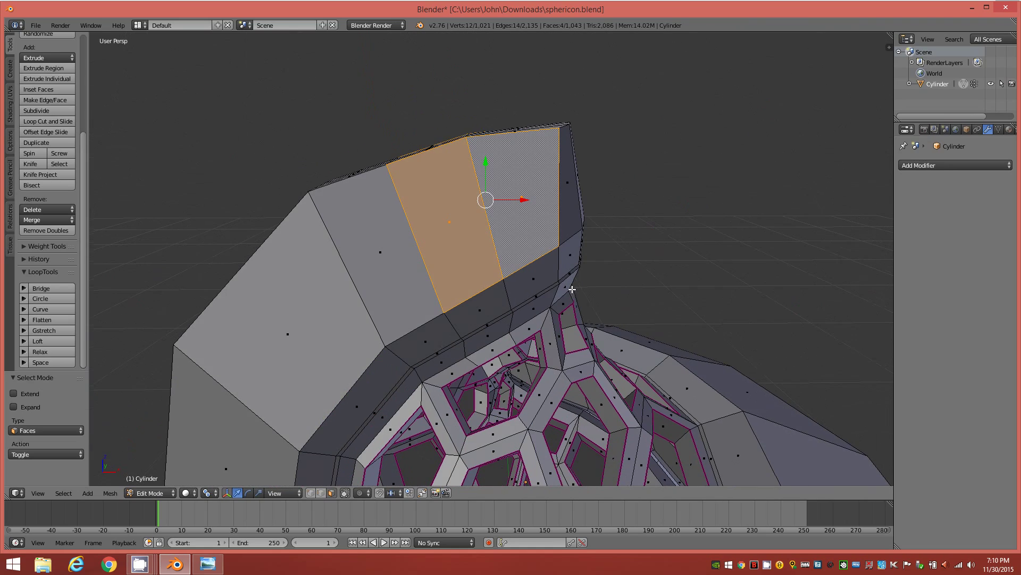
pyautogui.press('i')
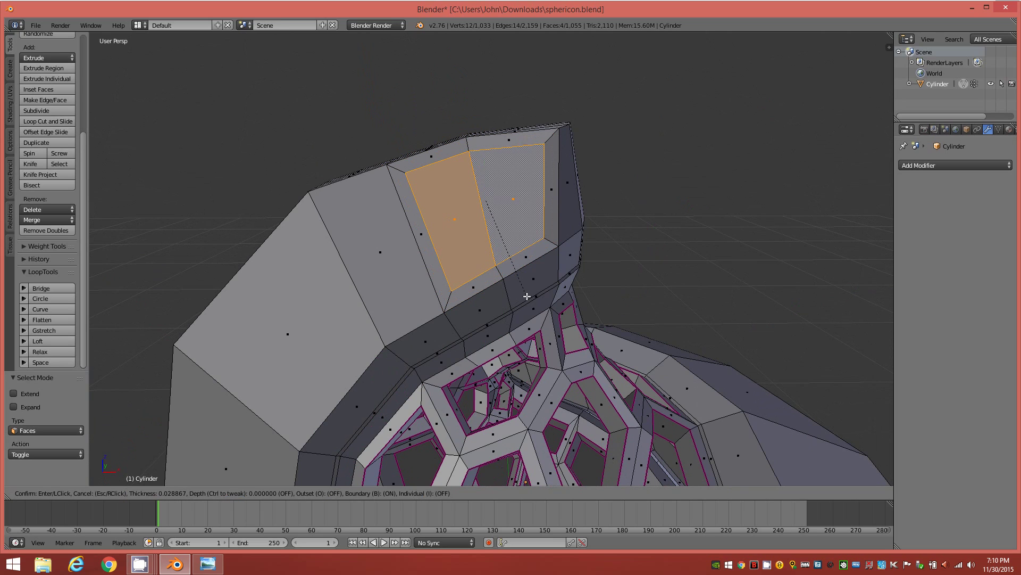
pyautogui.click(525, 293)
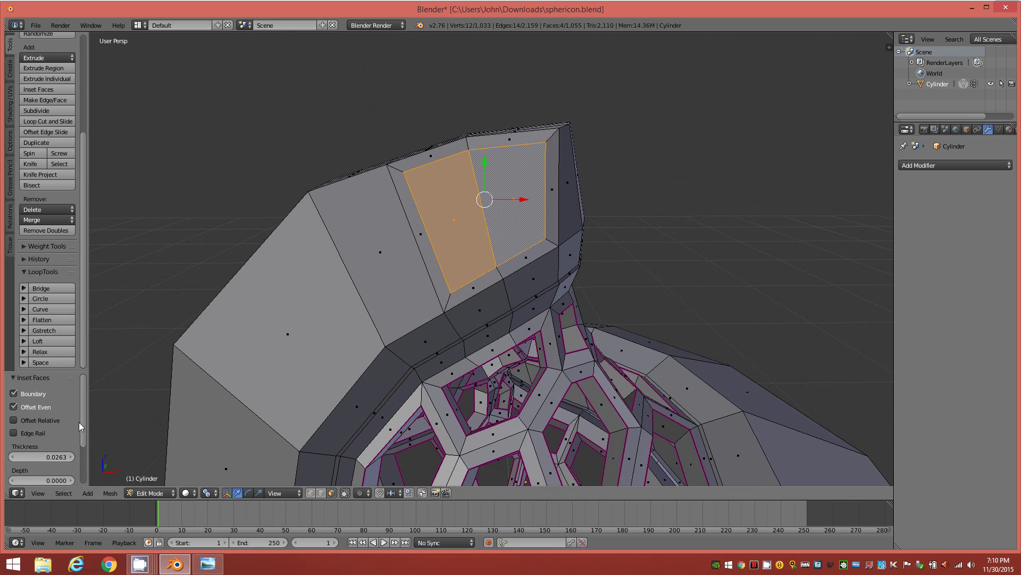
pyautogui.scroll(-1, 86, 430)
pyautogui.click(56, 437)
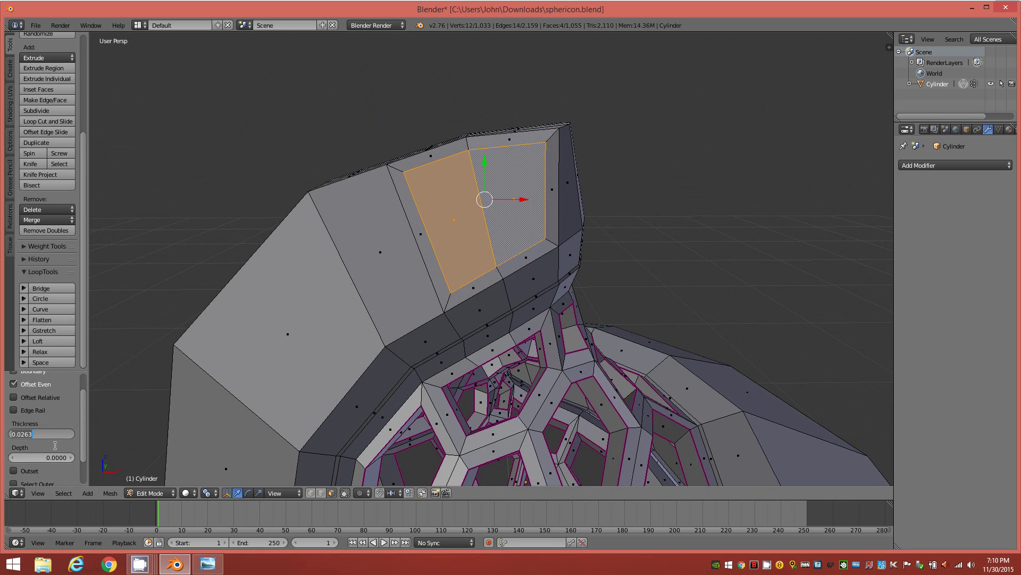
pyautogui.write('0')
pyautogui.press('Return')
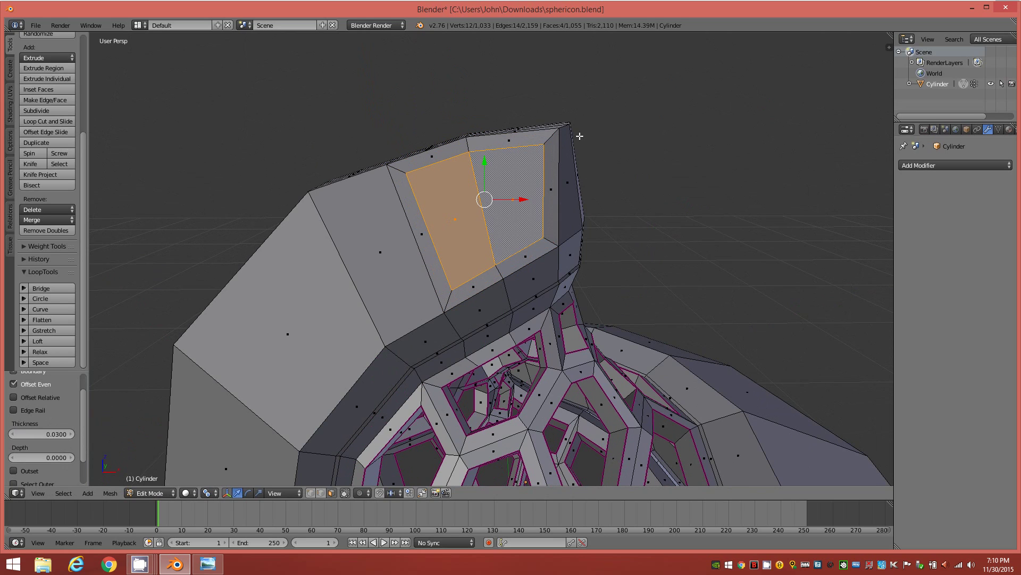
pyautogui.moveTo(579, 278); pyautogui.dragTo(554, 266, button='middle')
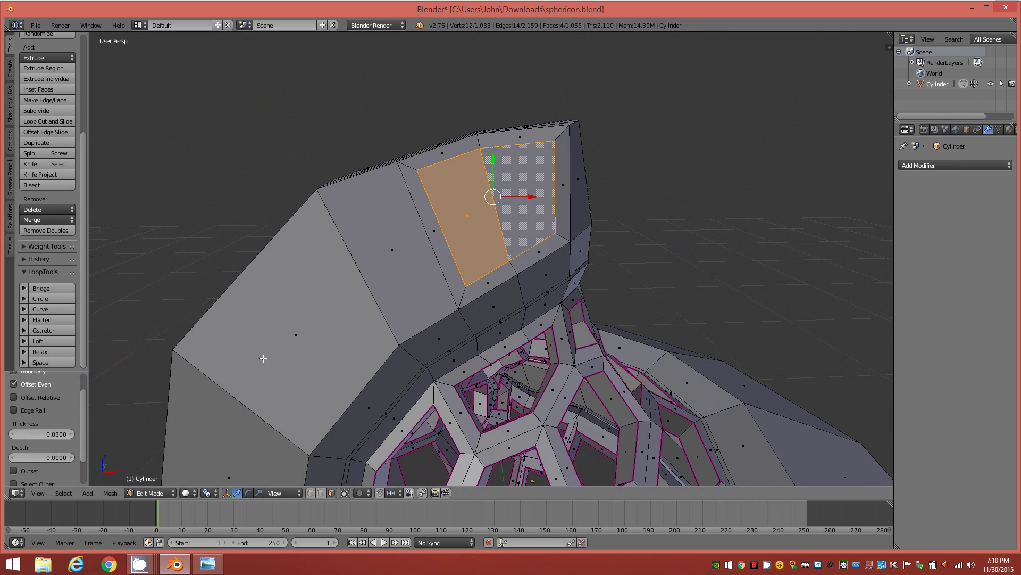
pyautogui.moveTo(84, 419); pyautogui.dragTo(81, 455)
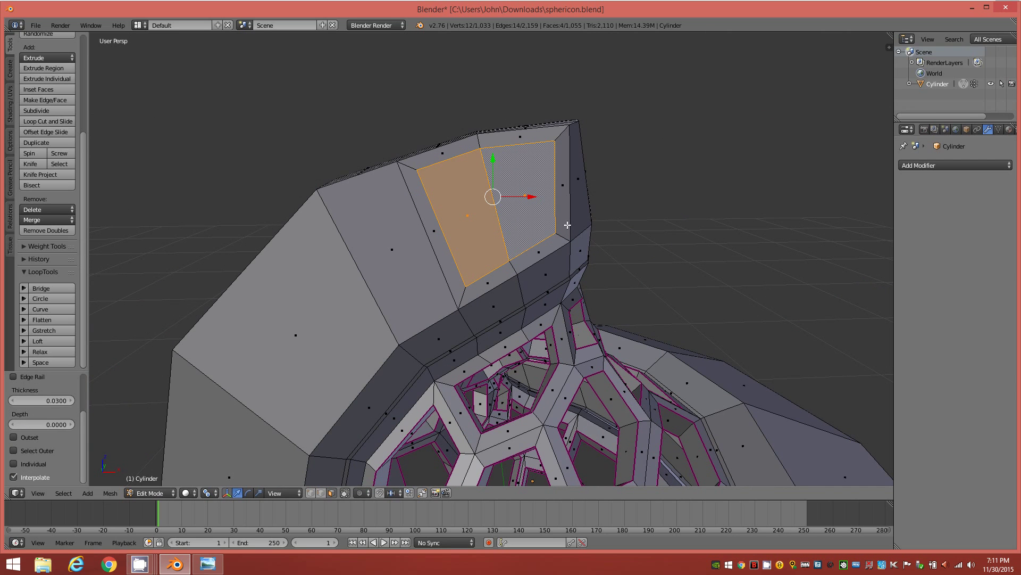
# Reshape the inset faces at the upper crescent's tip into a round outline with the LoopTools Circle operation
pyautogui.moveTo(643, 315); pyautogui.dragTo(607, 306, button='middle')
pyautogui.scroll(-3, 508, 376)
pyautogui.scroll(3, 633, 307)
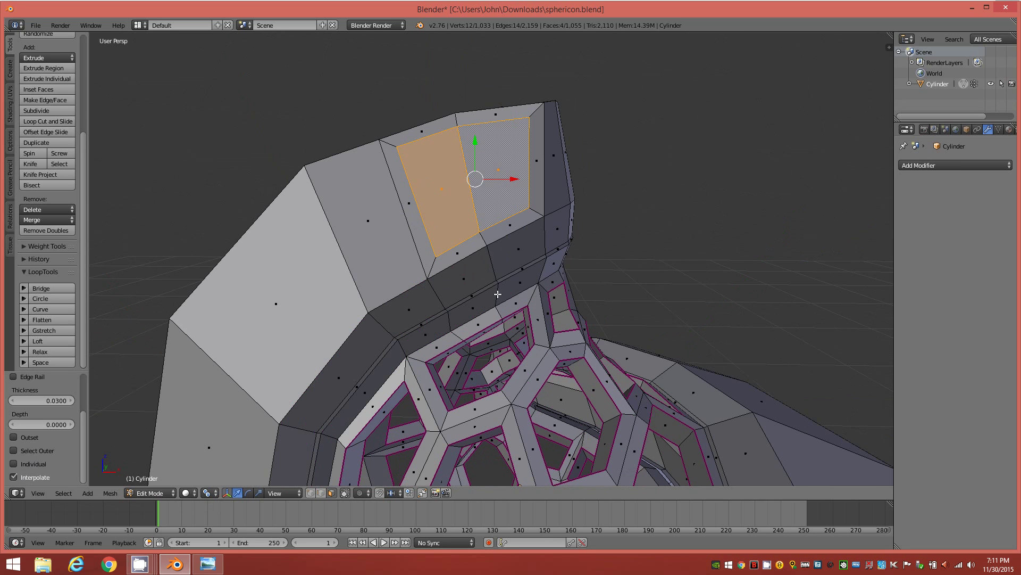
pyautogui.scroll(-4, 498, 293)
pyautogui.moveTo(528, 301)
pyautogui.mouseDown(button='middle')
pyautogui.moveTo(334, 320)
pyautogui.moveTo(527, 295)
pyautogui.moveTo(526, 306)
pyautogui.mouseUp(button='middle')
pyautogui.scroll(2, 533, 309)
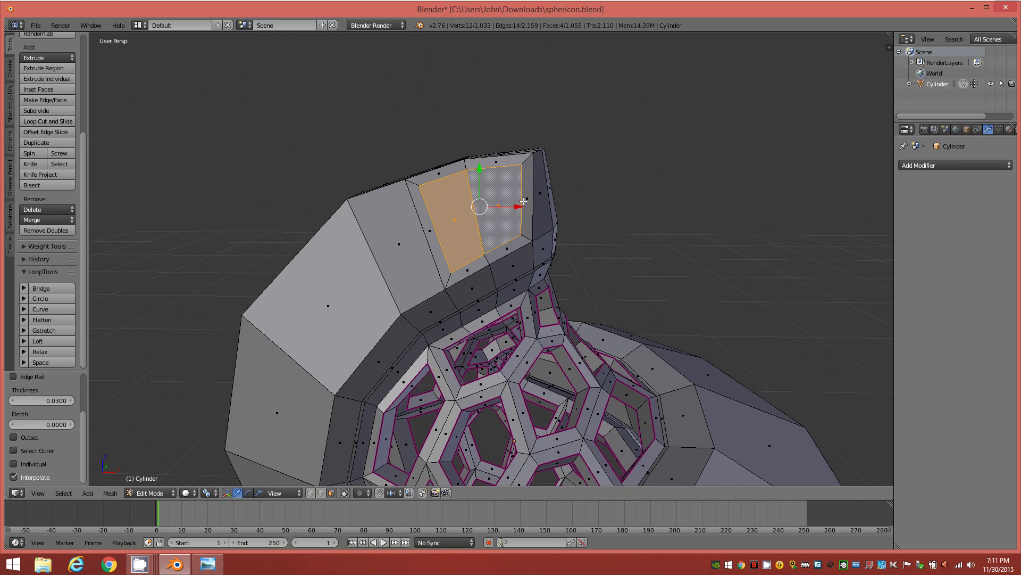
pyautogui.moveTo(527, 338); pyautogui.dragTo(536, 360, button='middle')
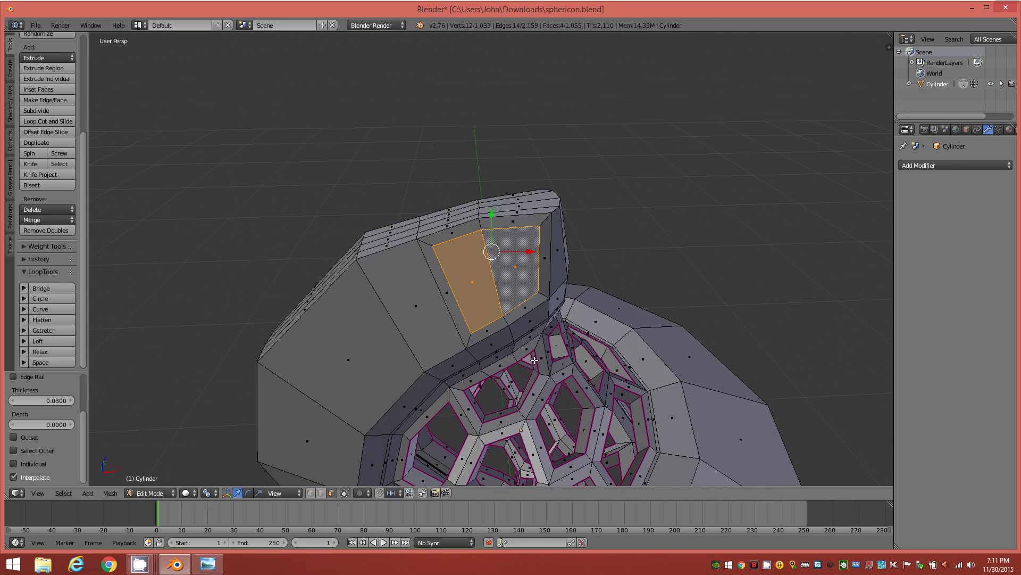
pyautogui.click(56, 298)
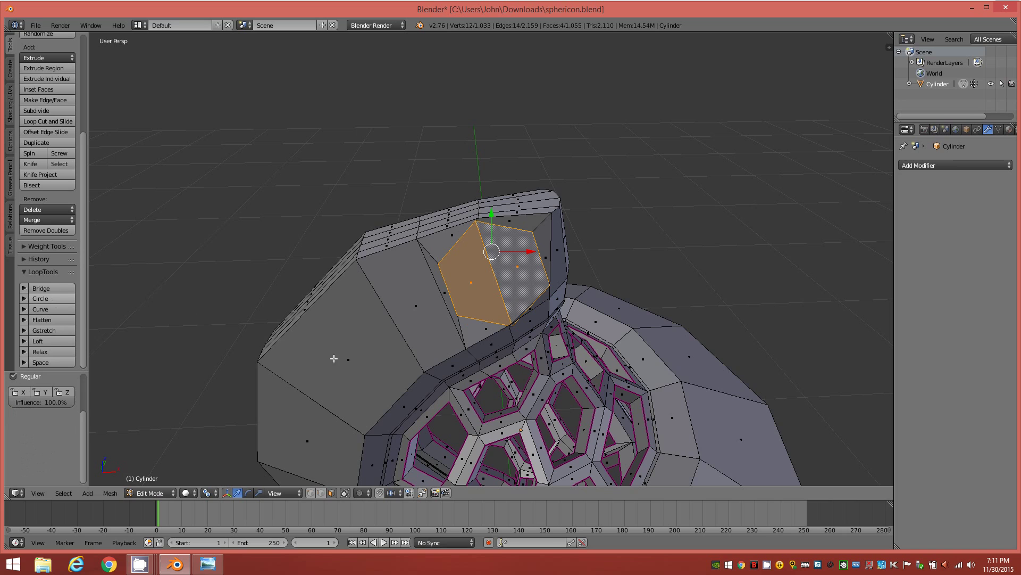
pyautogui.moveTo(525, 306); pyautogui.dragTo(460, 280, button='middle')
pyautogui.scroll(3, 460, 279)
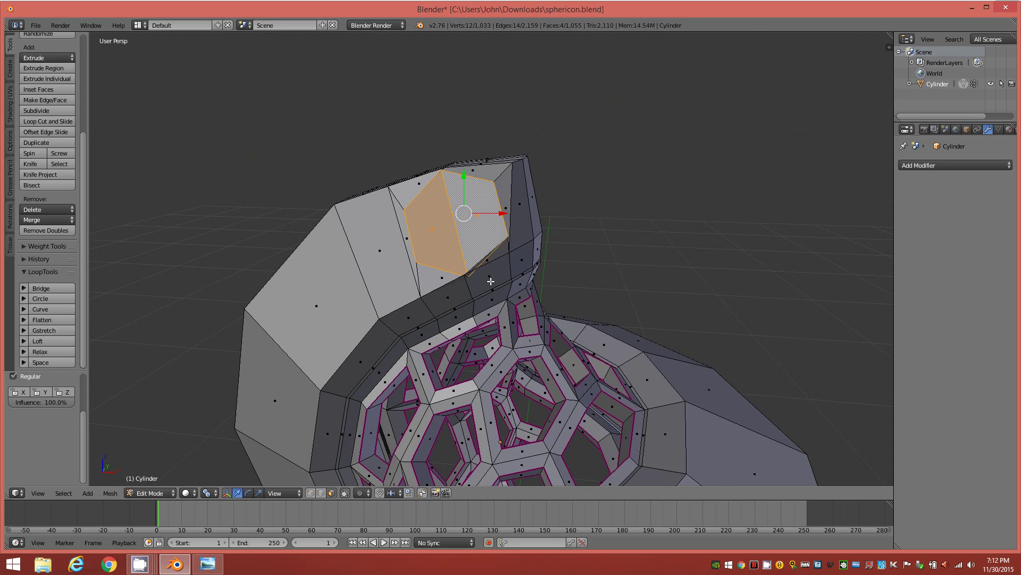
# Set the pivot point to Individual Origins and scale the rounded faces down to about 0.75
pyautogui.click(217, 499)
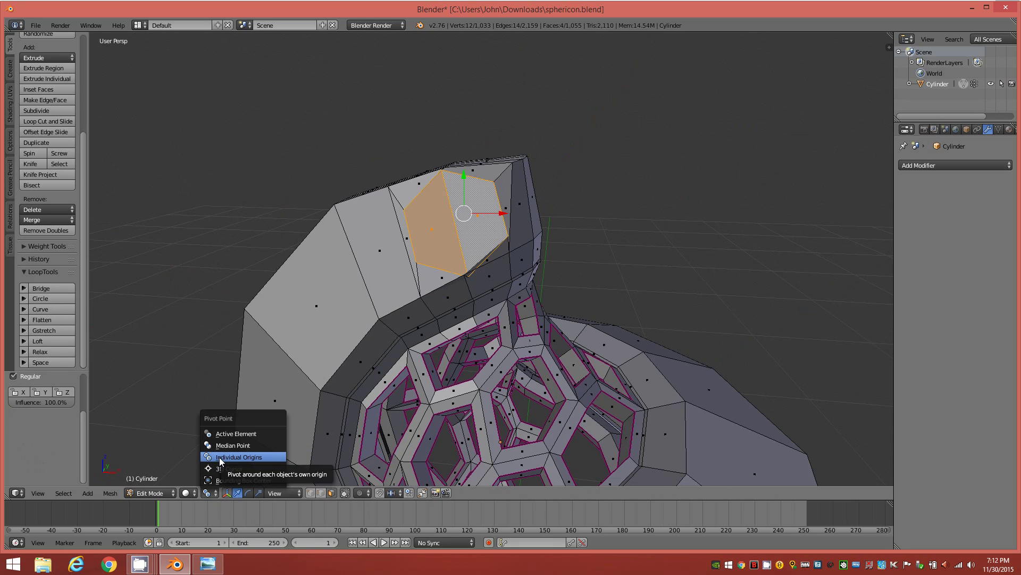
pyautogui.click(219, 458)
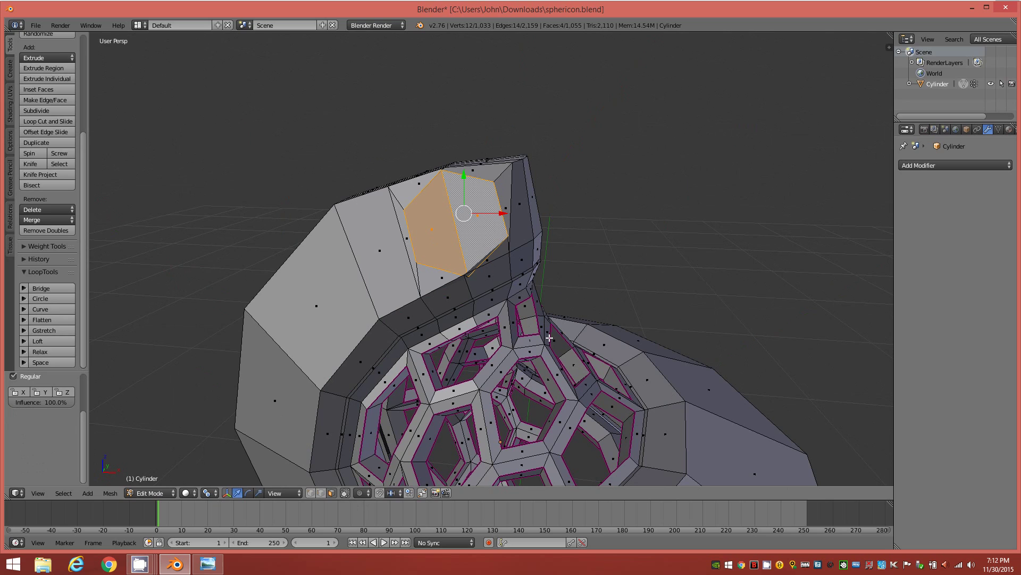
pyautogui.press('s')
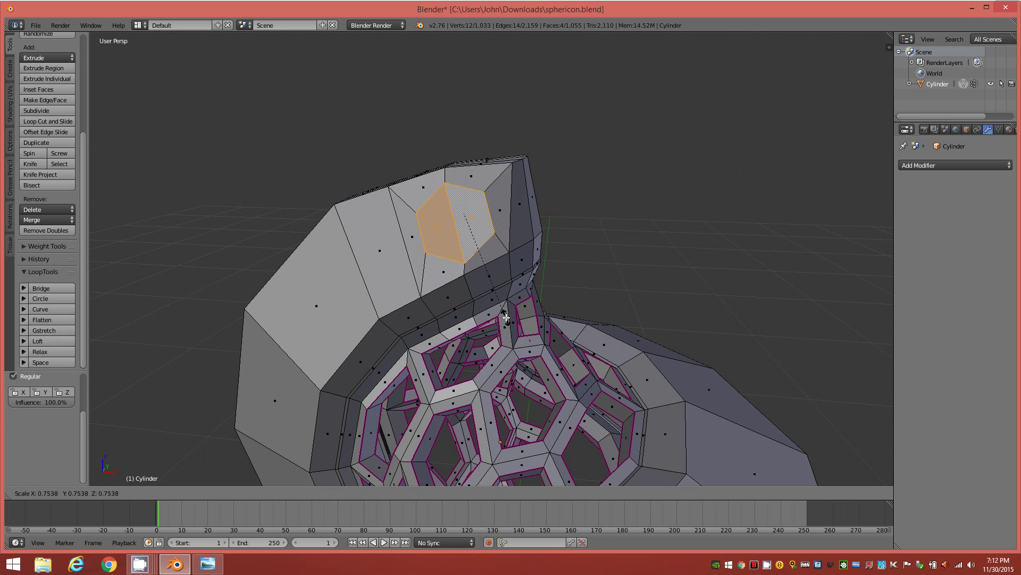
pyautogui.click(506, 318)
# Examine the size and position of the scaled faces on the upper crescent's tip from several angles
pyautogui.moveTo(578, 316); pyautogui.dragTo(410, 296, button='middle')
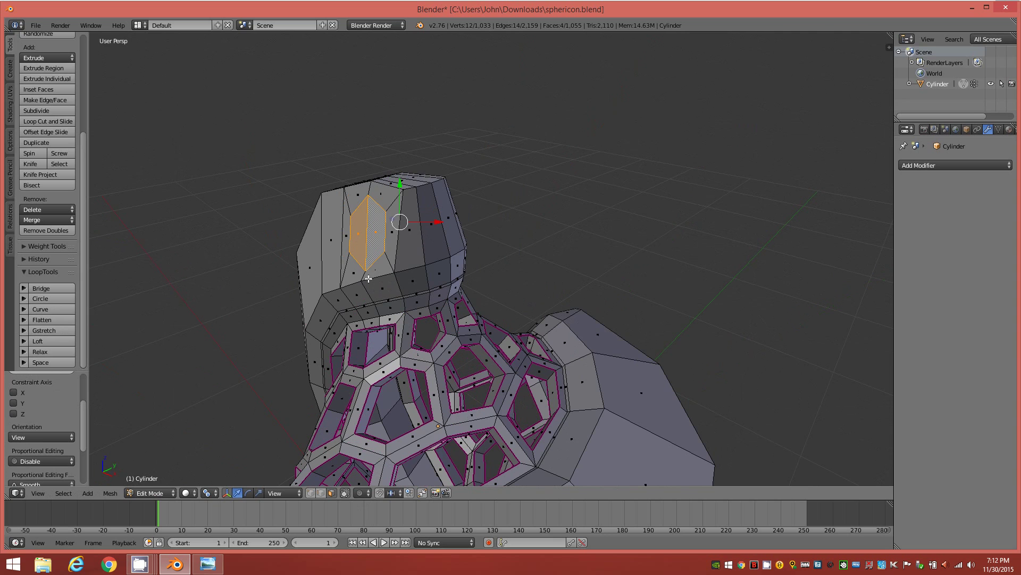
pyautogui.scroll(6, 381, 285)
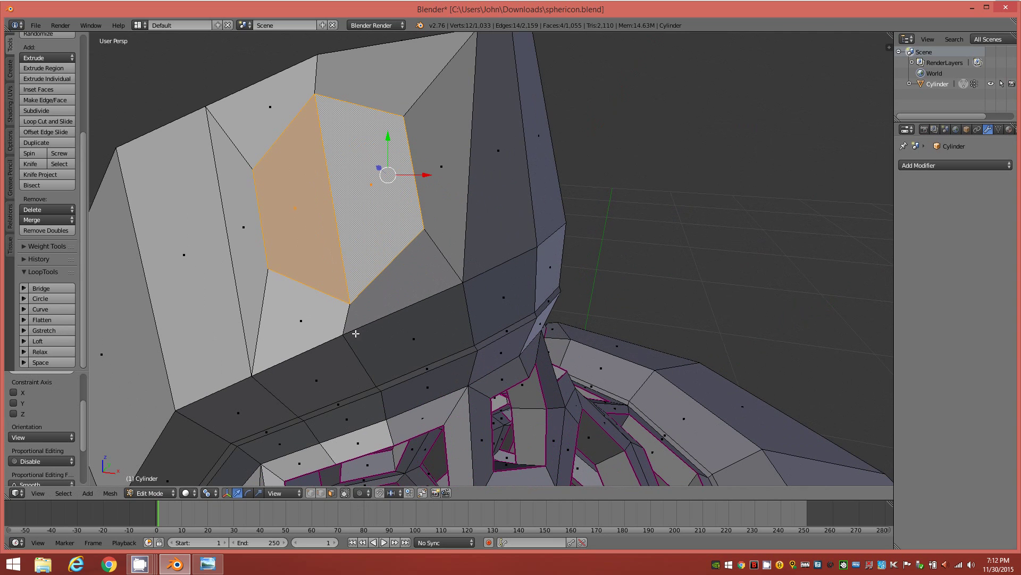
pyautogui.scroll(-5, 446, 309)
pyautogui.moveTo(446, 310); pyautogui.dragTo(541, 194, button='middle')
pyautogui.scroll(2, 541, 194)
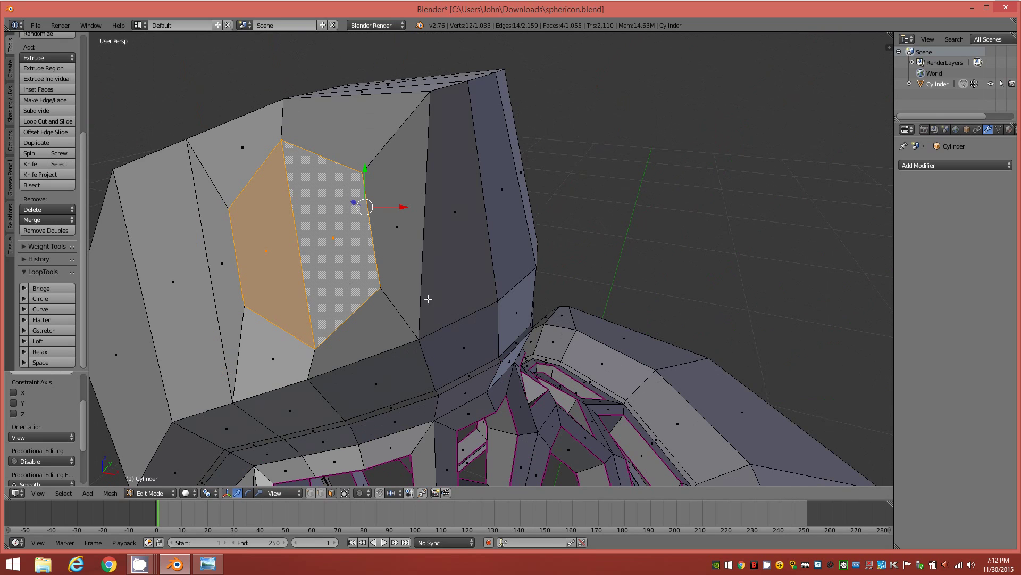
pyautogui.moveTo(428, 299); pyautogui.dragTo(405, 295, button='middle')
pyautogui.scroll(3, 404, 295)
pyautogui.moveTo(467, 283); pyautogui.dragTo(405, 287, button='middle')
pyautogui.scroll(-4, 437, 285)
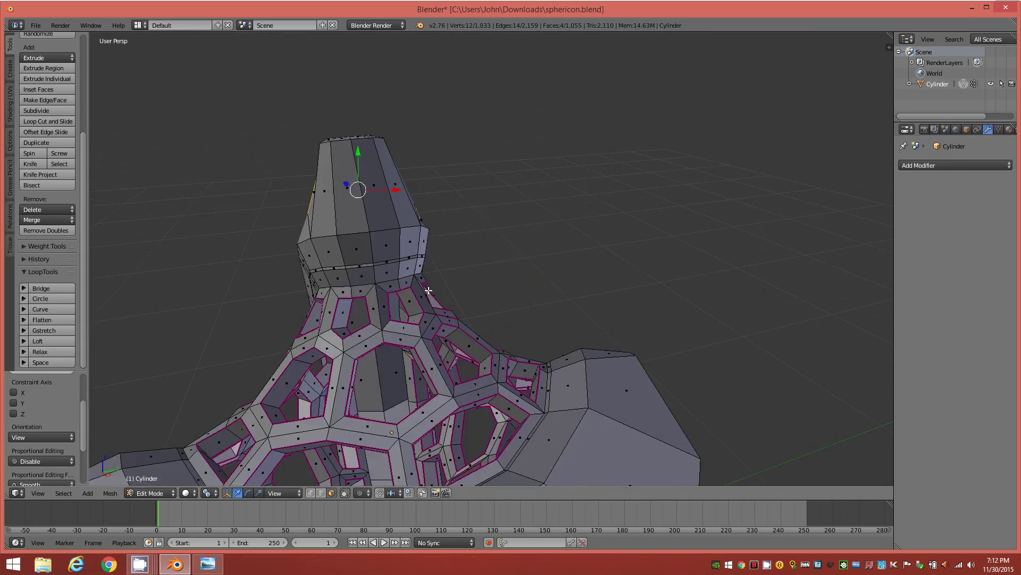
pyautogui.scroll(3, 404, 288)
pyautogui.moveTo(470, 279); pyautogui.dragTo(494, 265, button='middle')
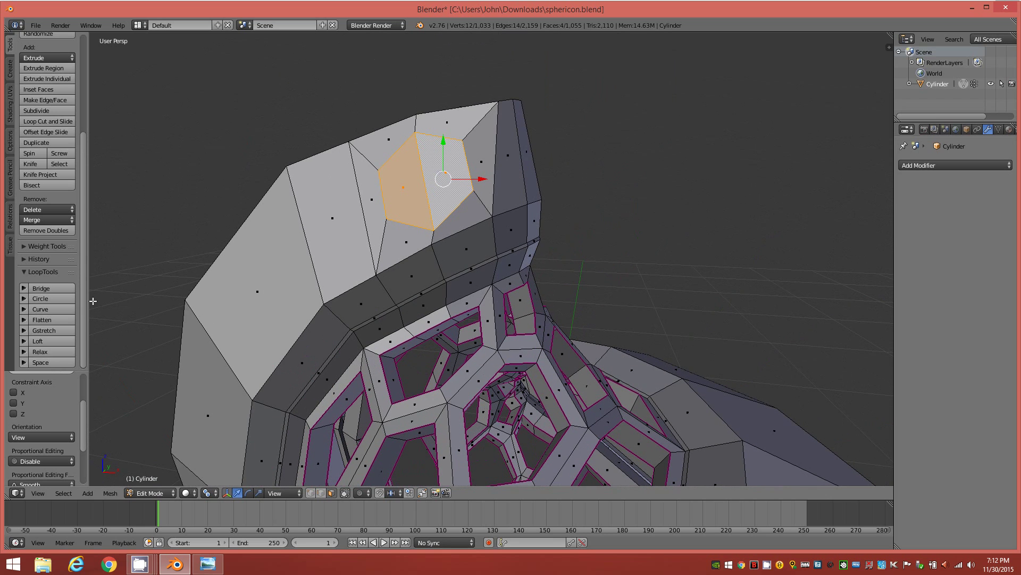
# Bridge the rounded faces on the two sides of the tip with LoopTools to open a hole through it
pyautogui.click(52, 290)
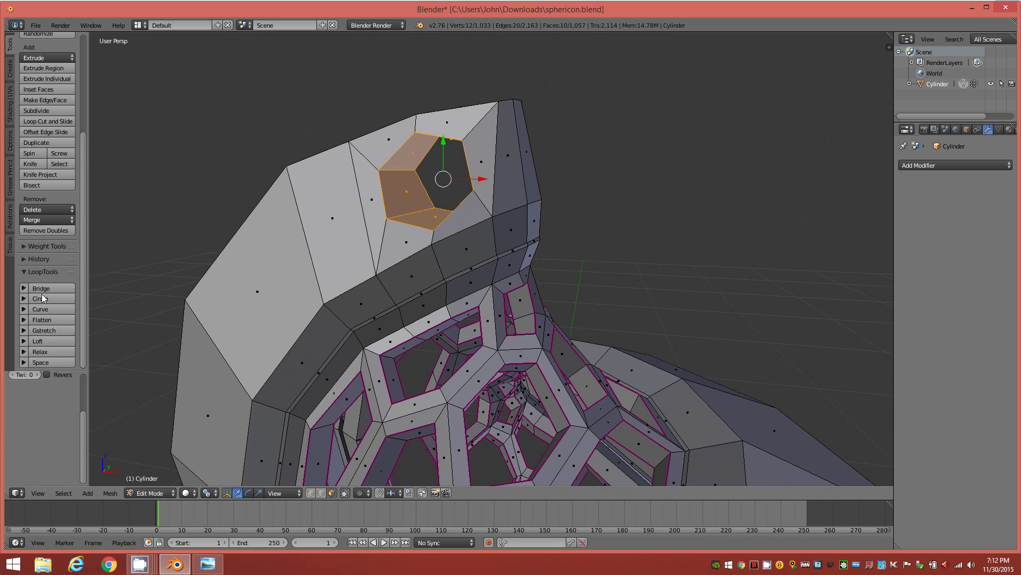
pyautogui.moveTo(439, 230); pyautogui.dragTo(456, 243, button='middle')
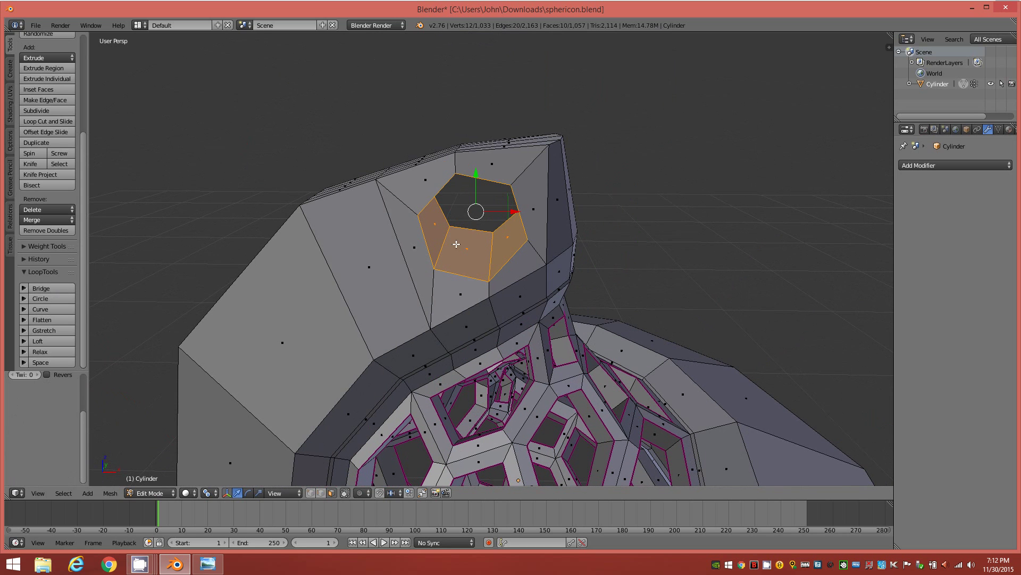
pyautogui.moveTo(582, 263)
pyautogui.mouseDown(button='middle')
pyautogui.moveTo(529, 289)
pyautogui.moveTo(511, 266)
pyautogui.moveTo(532, 271)
pyautogui.moveTo(566, 257)
pyautogui.moveTo(604, 214)
pyautogui.moveTo(398, 265)
pyautogui.moveTo(565, 242)
pyautogui.moveTo(587, 285)
pyautogui.moveTo(581, 254)
pyautogui.moveTo(573, 257)
pyautogui.mouseUp(button='middle')
# Try Bridge twist values of 1, 2 and 3 on the hole's walls, and set the twist back to 0
pyautogui.moveTo(81, 429); pyautogui.dragTo(80, 379)
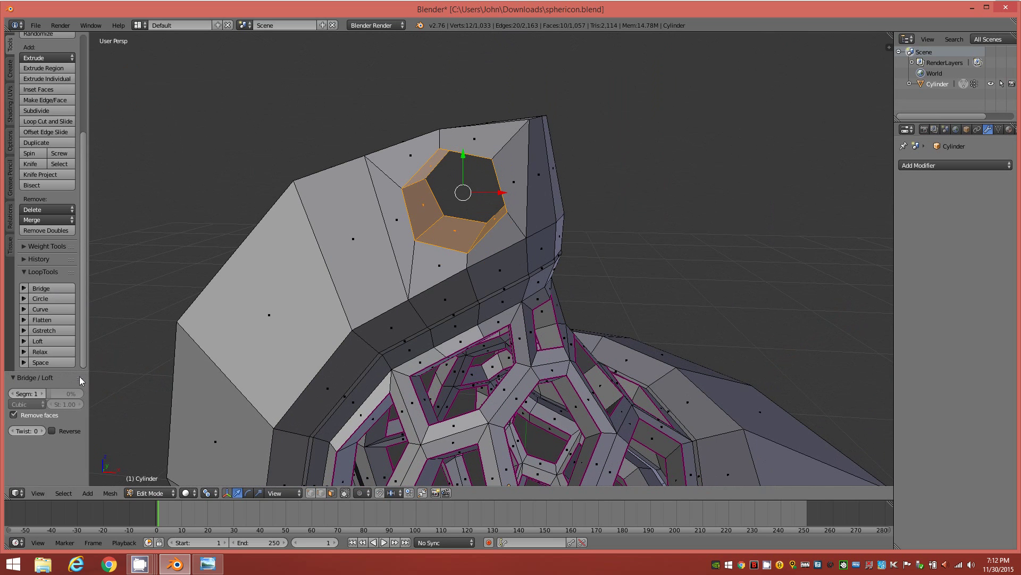
pyautogui.click(43, 430)
pyautogui.moveTo(540, 220); pyautogui.dragTo(530, 233, button='middle')
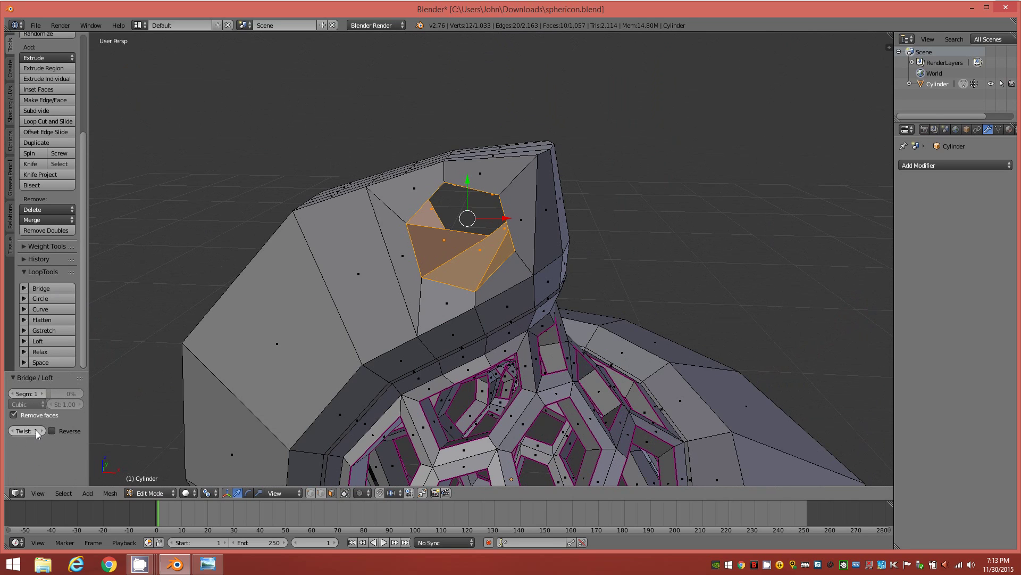
pyautogui.moveTo(452, 261); pyautogui.dragTo(453, 250, button='middle')
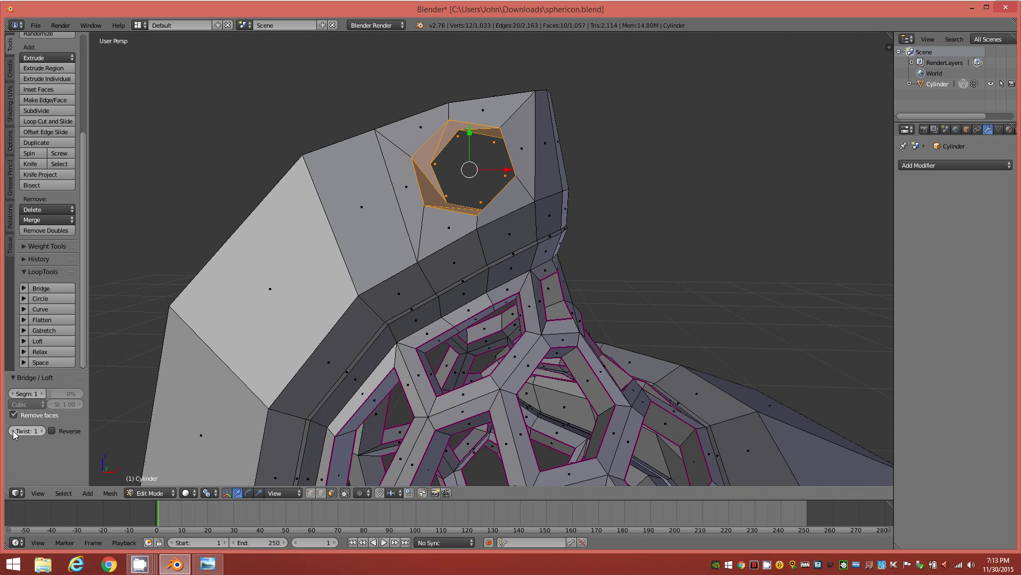
pyautogui.click(41, 431)
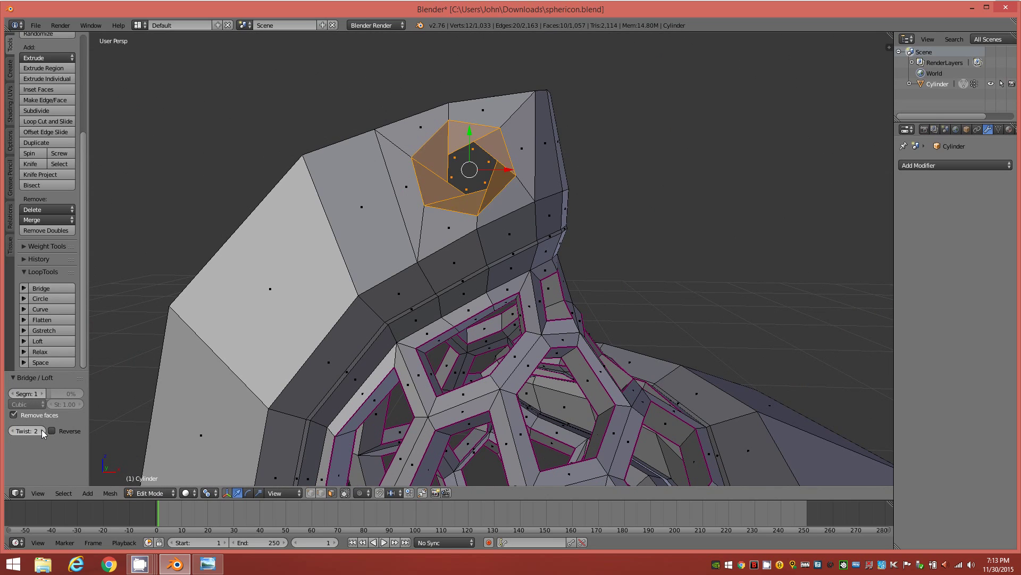
pyautogui.click(42, 432)
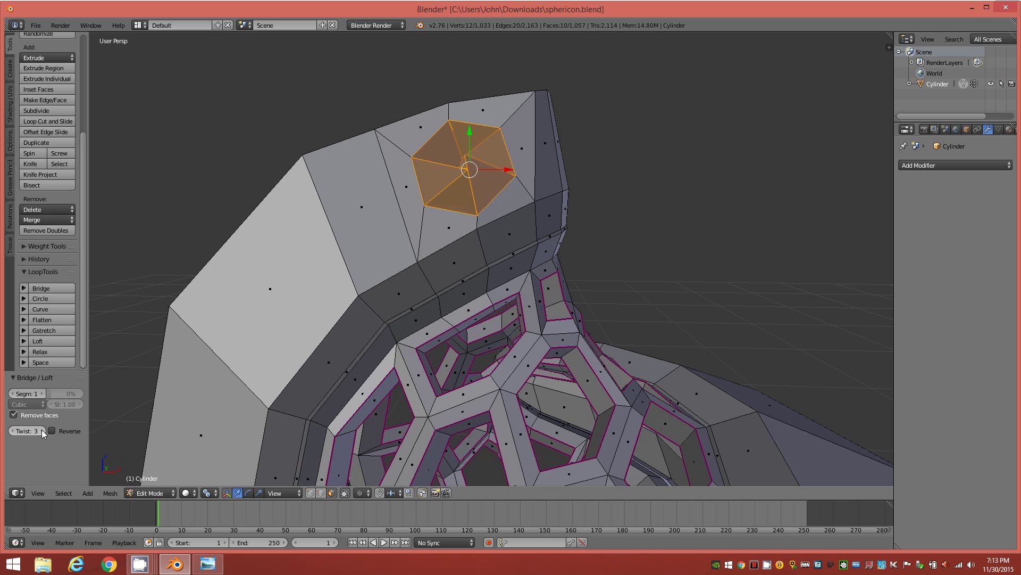
pyautogui.click(12, 430)
pyautogui.click(13, 431)
pyautogui.click(12, 431)
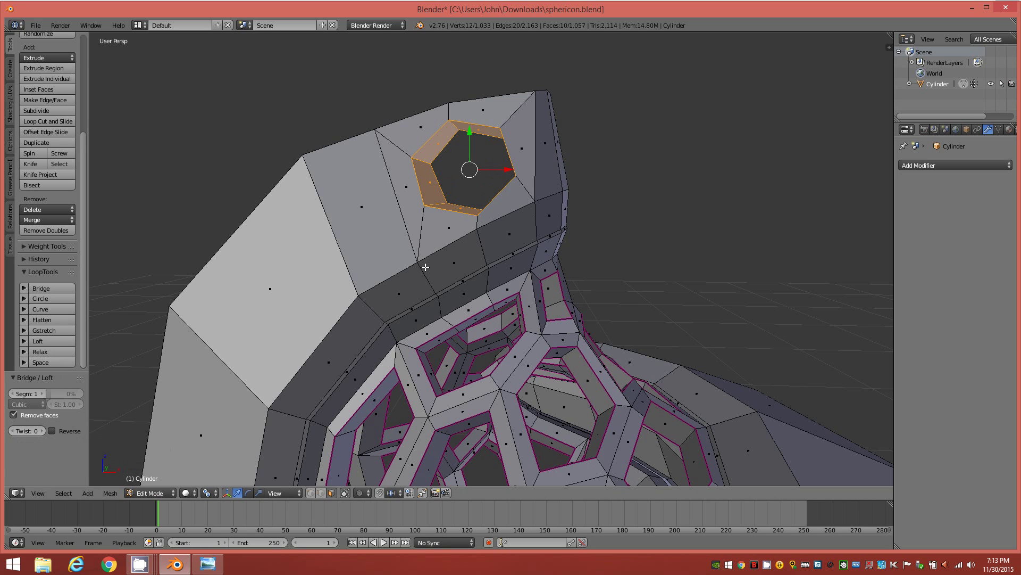
# Switch to edge selection and select the full edge loop around the hole's opening on one side of the tip
pyautogui.moveTo(470, 213); pyautogui.dragTo(474, 234, button='middle')
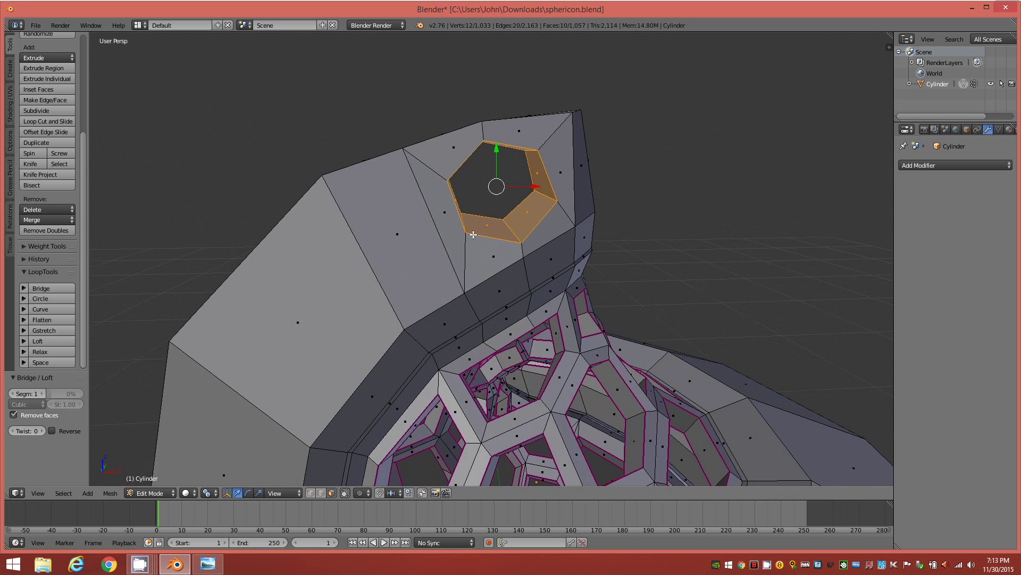
pyautogui.moveTo(547, 239); pyautogui.dragTo(491, 249, button='middle')
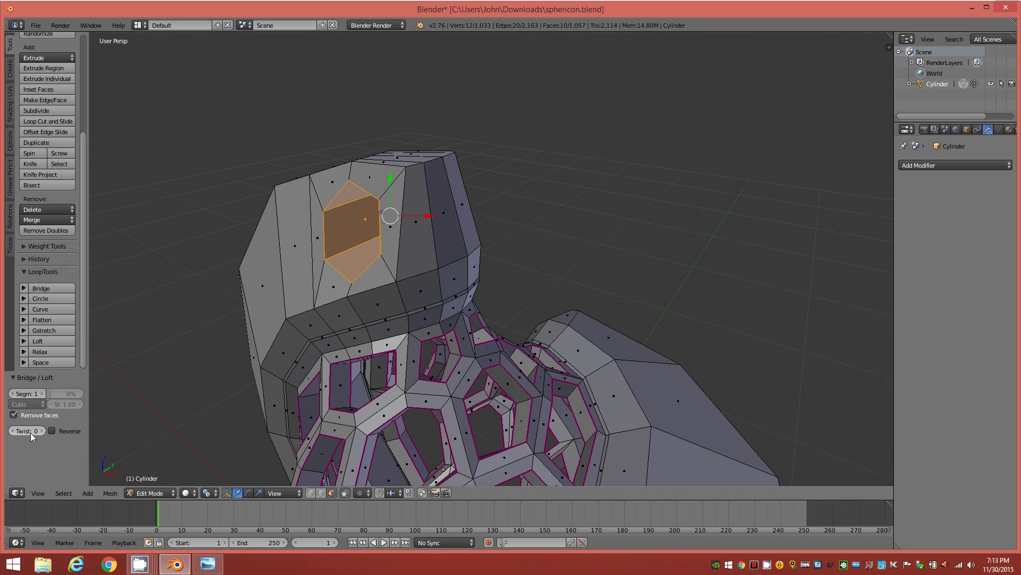
pyautogui.moveTo(326, 333); pyautogui.dragTo(486, 265, button='middle')
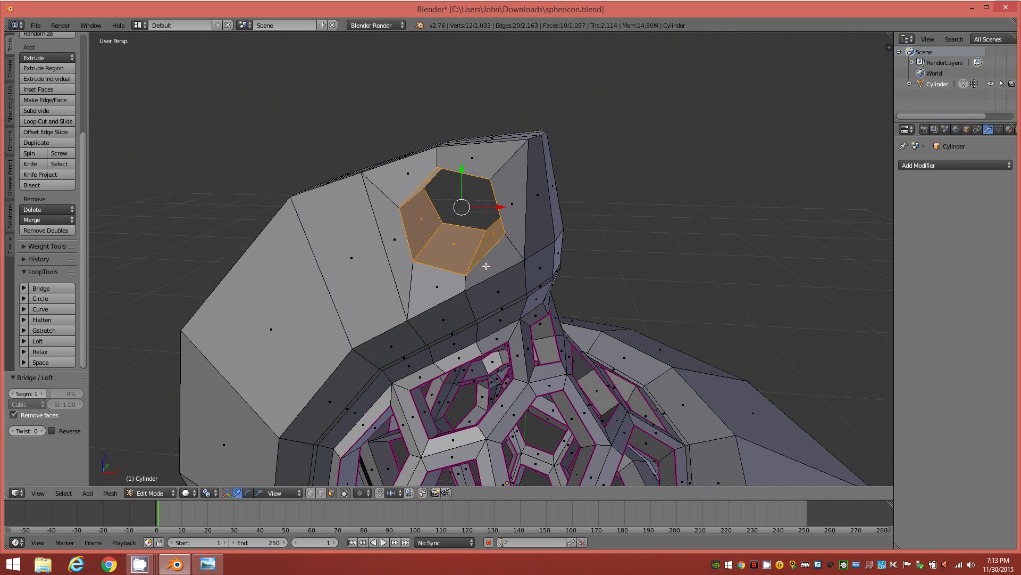
pyautogui.press('2')
pyautogui.rightClick(434, 270)
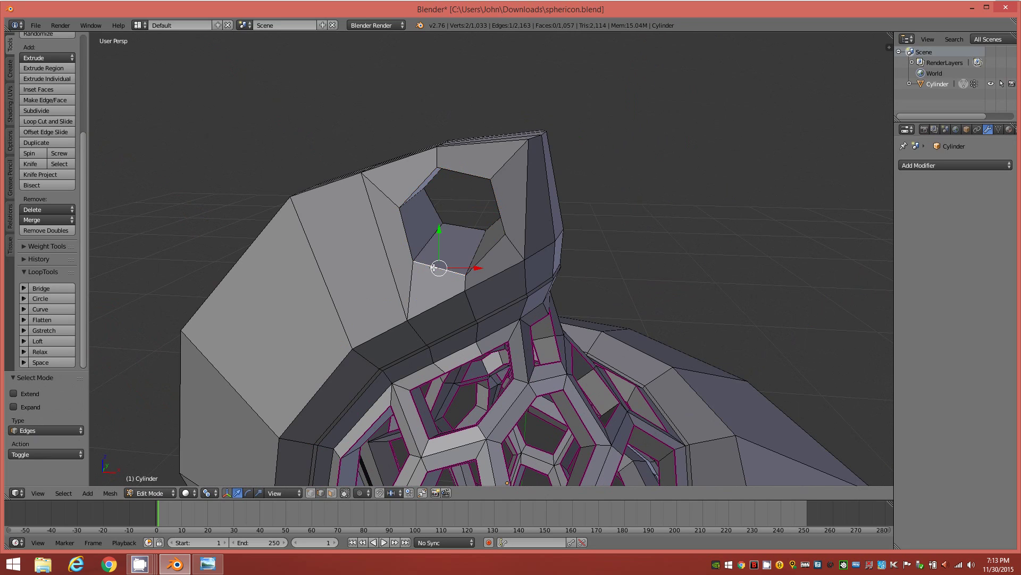
pyautogui.keyDown('alt'); pyautogui.rightClick(481, 259); pyautogui.keyUp('alt')
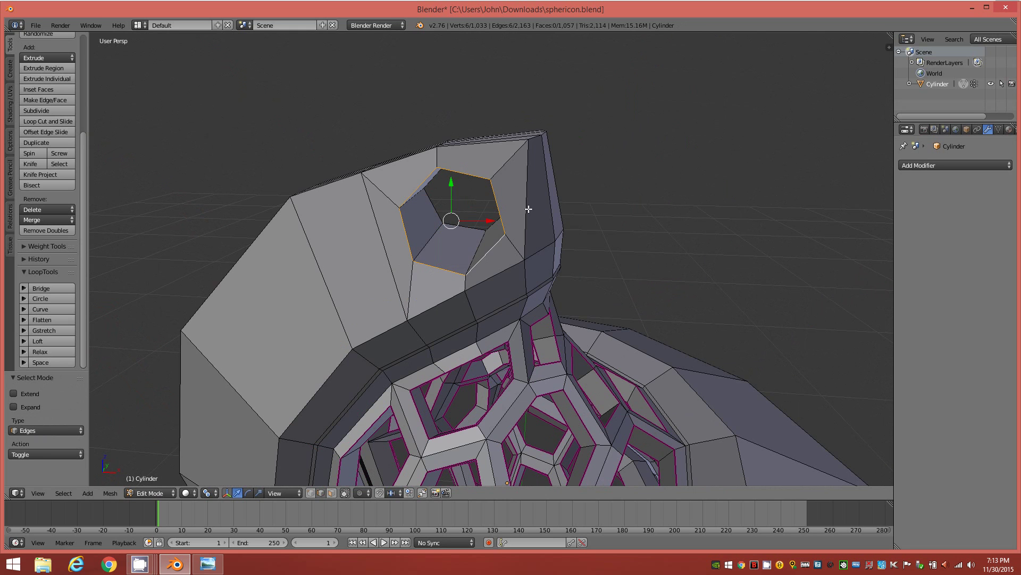
pyautogui.scroll(-6, 534, 213)
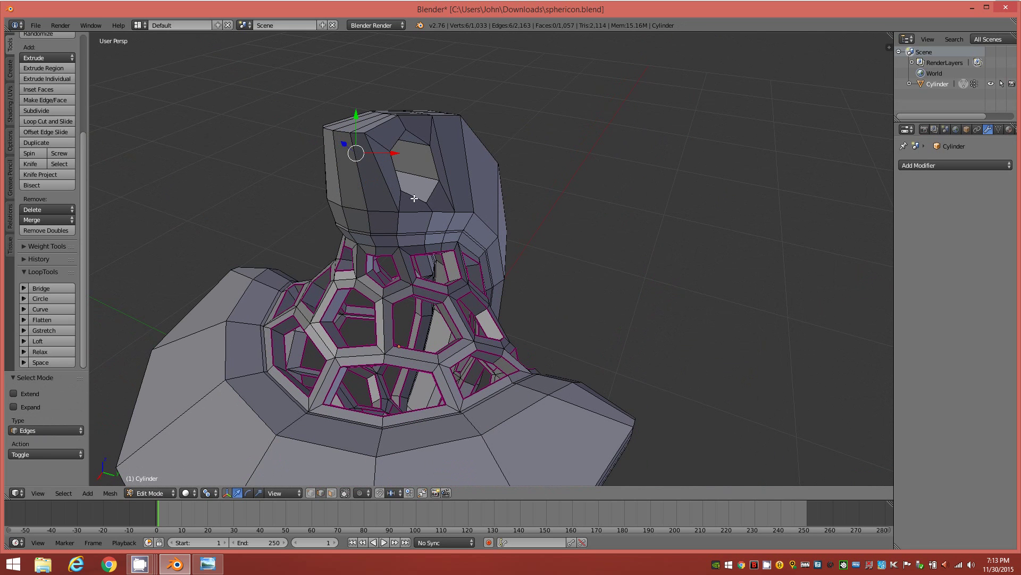
# Add the edge loop around the hole's opening on the opposite side to the selection and bevel both loops by about 0.009
pyautogui.keyDown('alt'); pyautogui.keyDown('shift'); pyautogui.rightClick(415, 198); pyautogui.keyUp('shift'); pyautogui.keyUp('alt')
pyautogui.moveTo(415, 198); pyautogui.dragTo(508, 205, button='middle')
pyautogui.scroll(5, 509, 205)
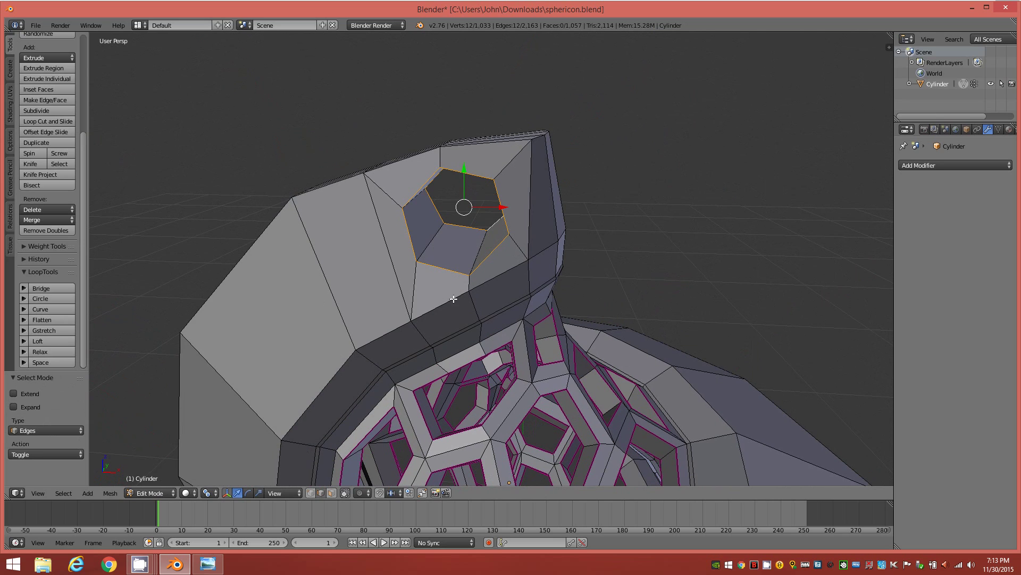
pyautogui.hotkey('ctrl', 'b')
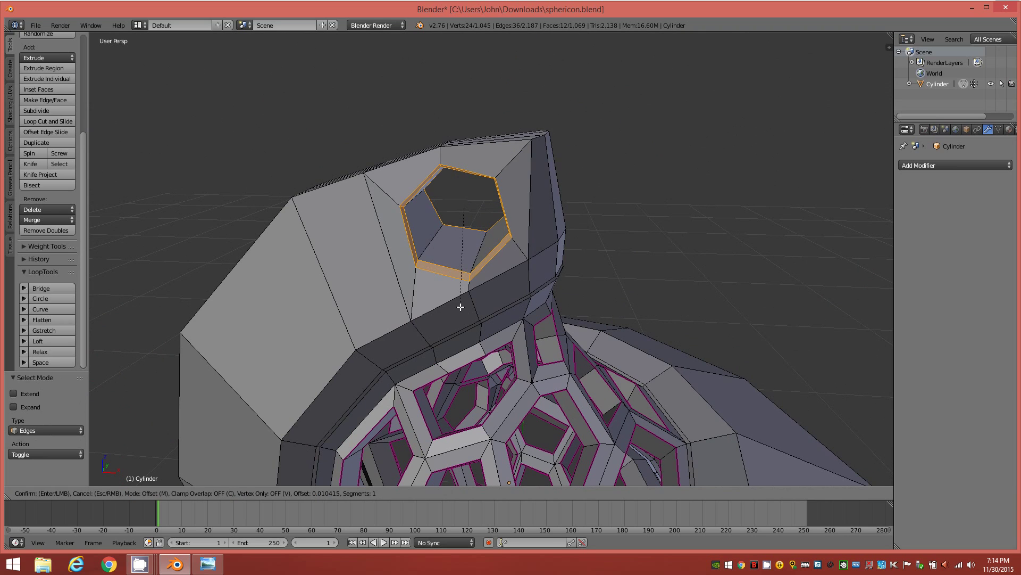
pyautogui.click(459, 306)
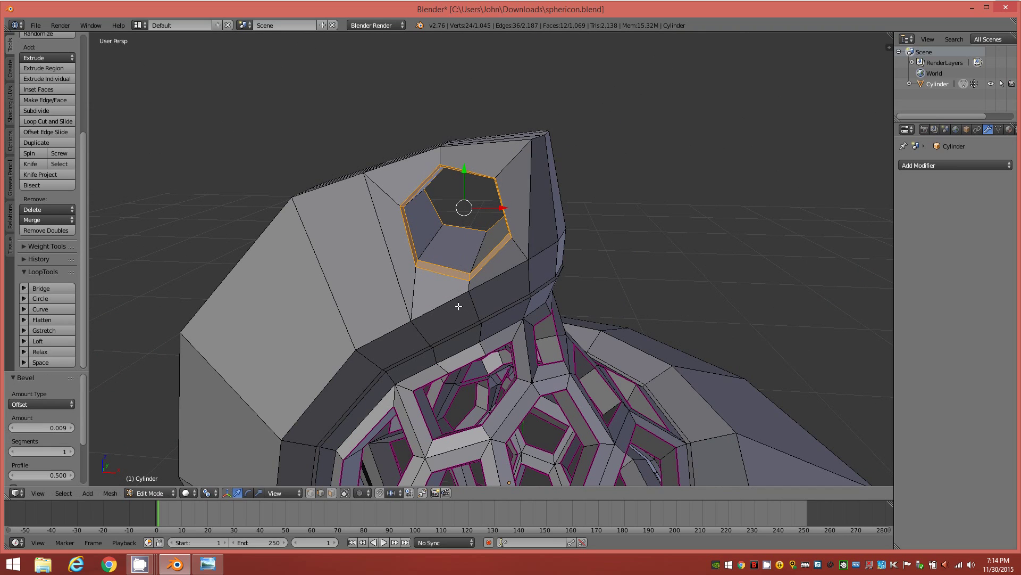
# Inspect the beveled rims of the hole, reduce the bevel amount to 0.005 and deselect the whole mesh
pyautogui.moveTo(497, 282); pyautogui.dragTo(112, 439, button='middle')
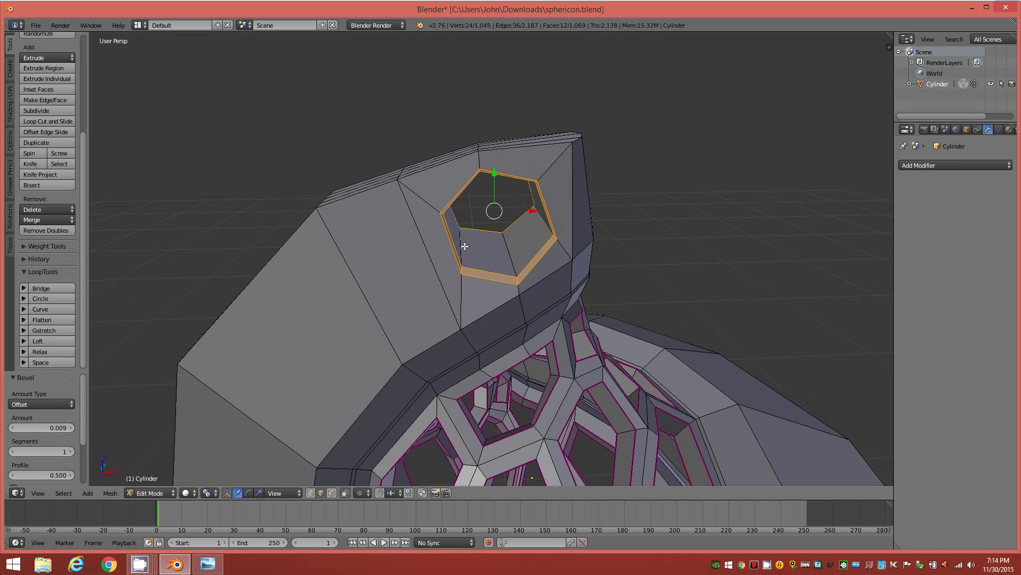
pyautogui.moveTo(535, 278); pyautogui.dragTo(535, 257, button='middle')
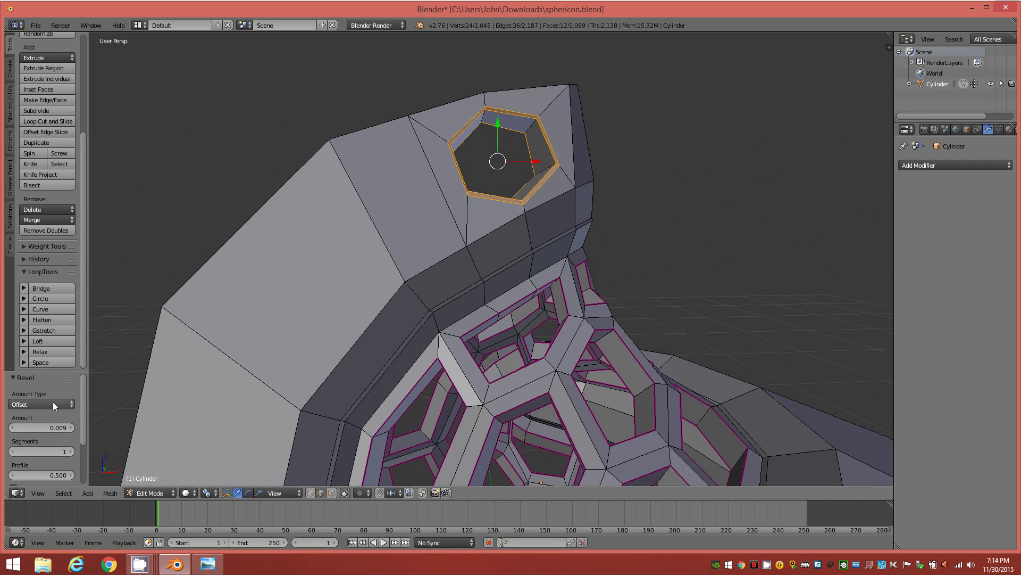
pyautogui.moveTo(380, 265); pyautogui.dragTo(332, 286, button='middle')
pyautogui.scroll(6, 332, 286)
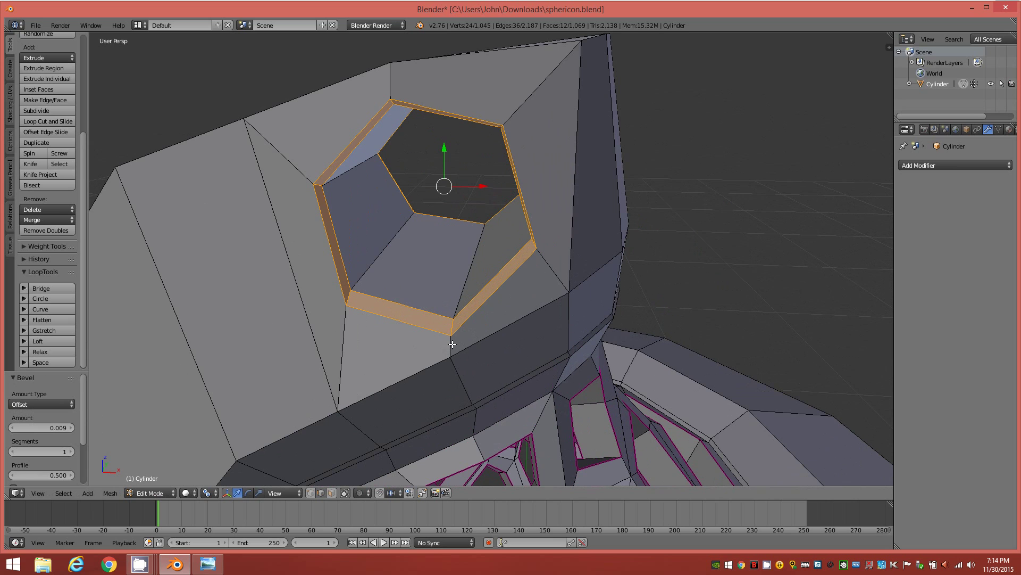
pyautogui.keyDown('shift'); pyautogui.moveTo(453, 342); pyautogui.dragTo(467, 319, button='middle'); pyautogui.keyUp('shift')
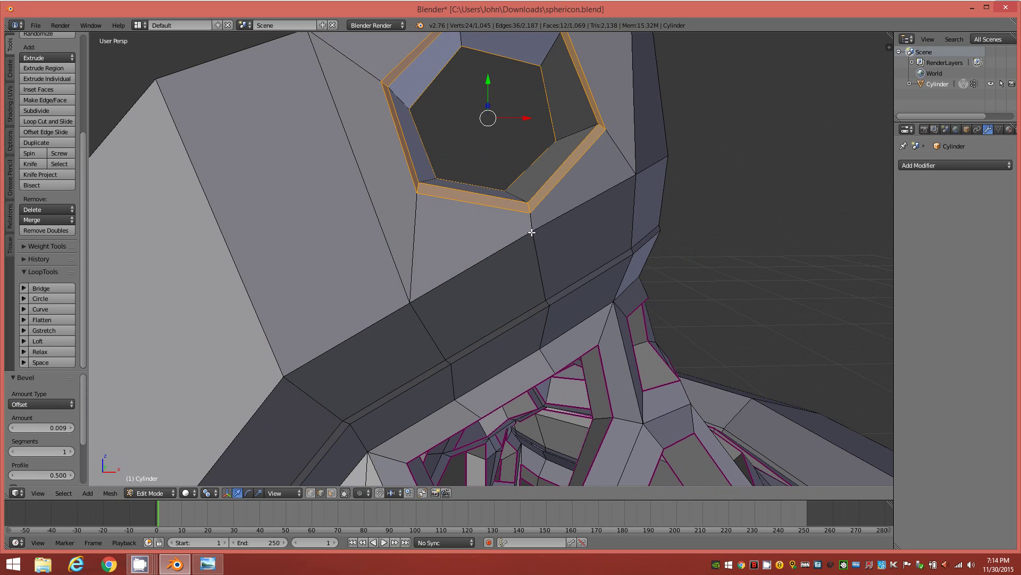
pyautogui.moveTo(585, 215); pyautogui.dragTo(537, 231, button='middle')
pyautogui.moveTo(267, 233); pyautogui.dragTo(388, 337, button='middle')
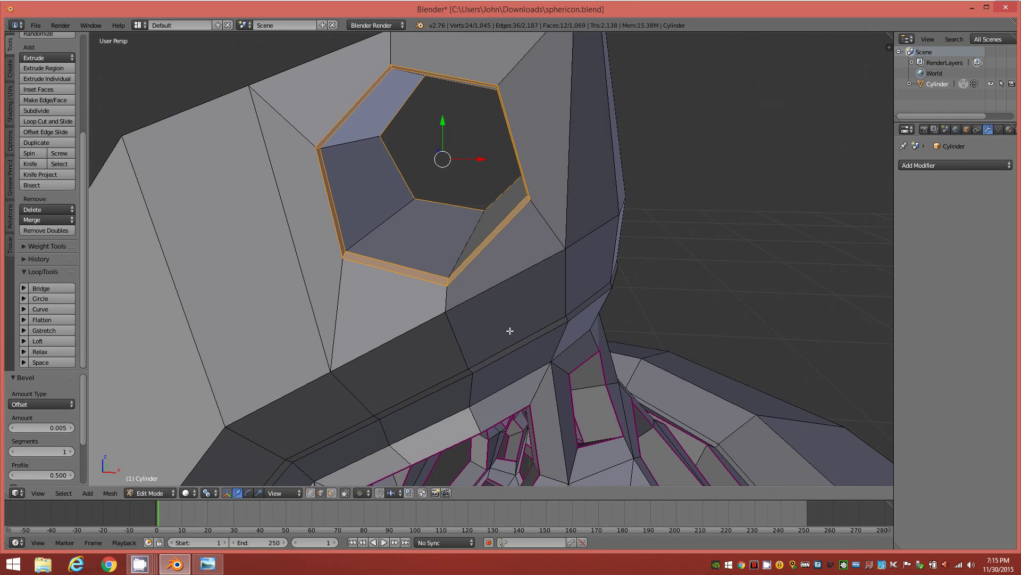
pyautogui.press('a')
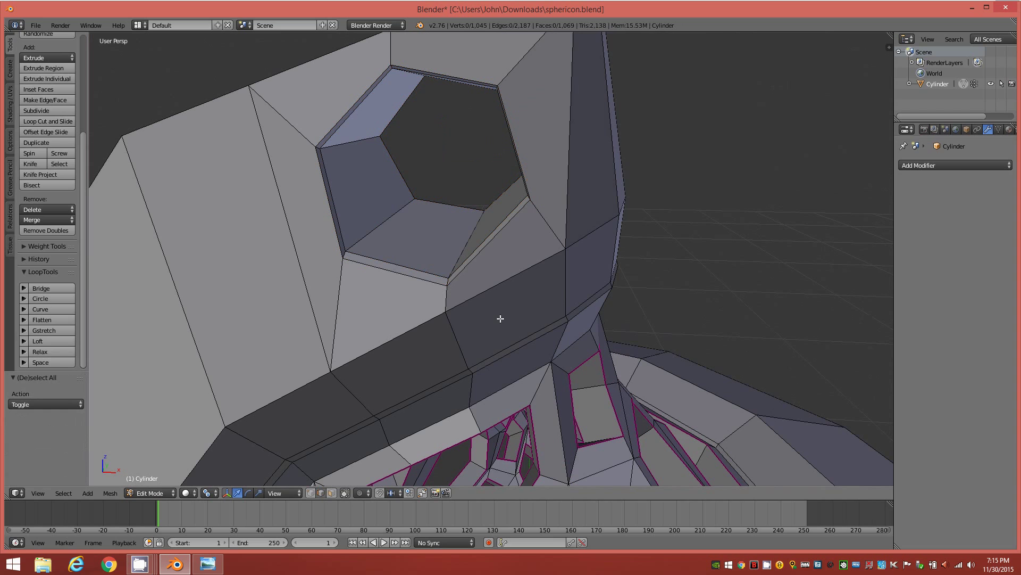
# Return to Object Mode, add a Subdivision Surface modifier to the sphericon and set its view subdivisions to 3
pyautogui.press('Tab')
pyautogui.click(589, 317)
pyautogui.scroll(-4, 609, 298)
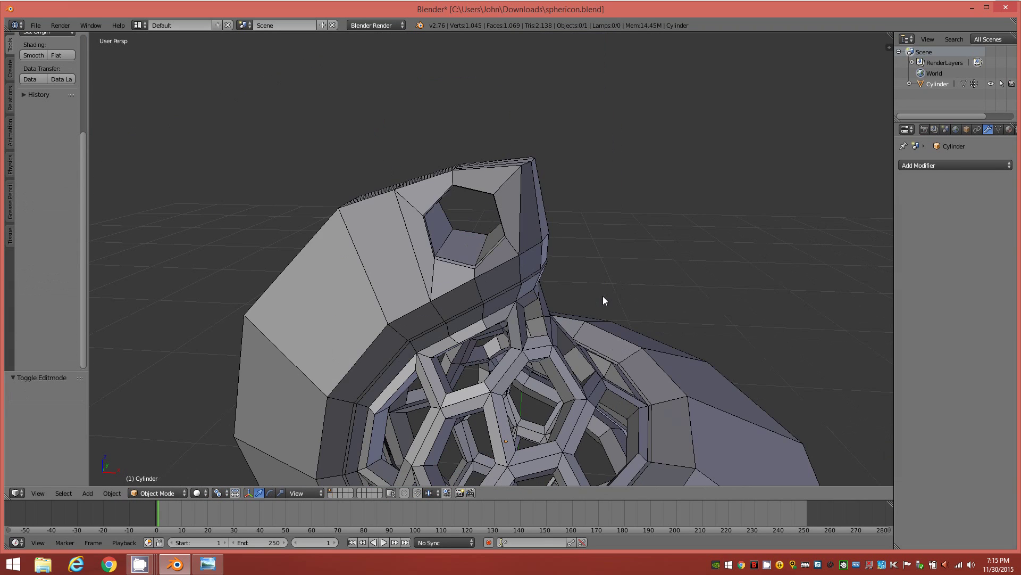
pyautogui.scroll(-2, 602, 295)
pyautogui.click(991, 166)
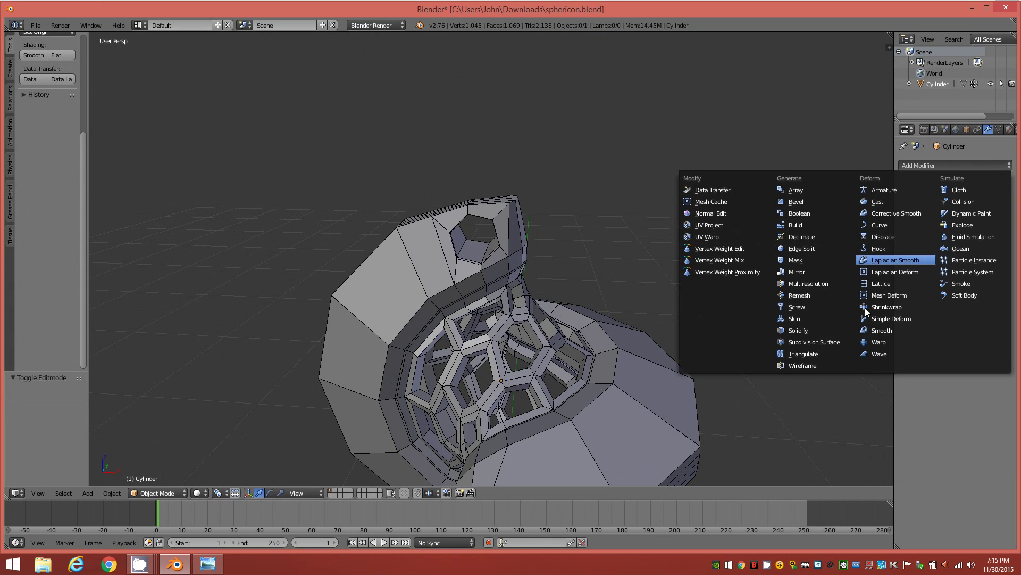
pyautogui.click(826, 339)
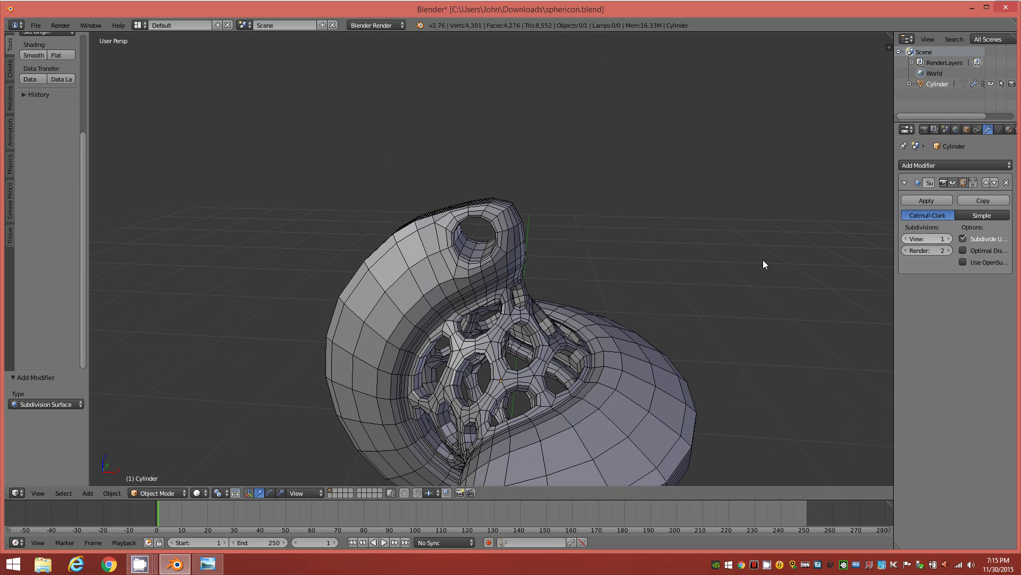
pyautogui.moveTo(763, 259); pyautogui.dragTo(420, 239, button='middle')
pyautogui.click(950, 238)
pyautogui.click(950, 238)
pyautogui.moveTo(536, 286); pyautogui.dragTo(473, 193, button='middle')
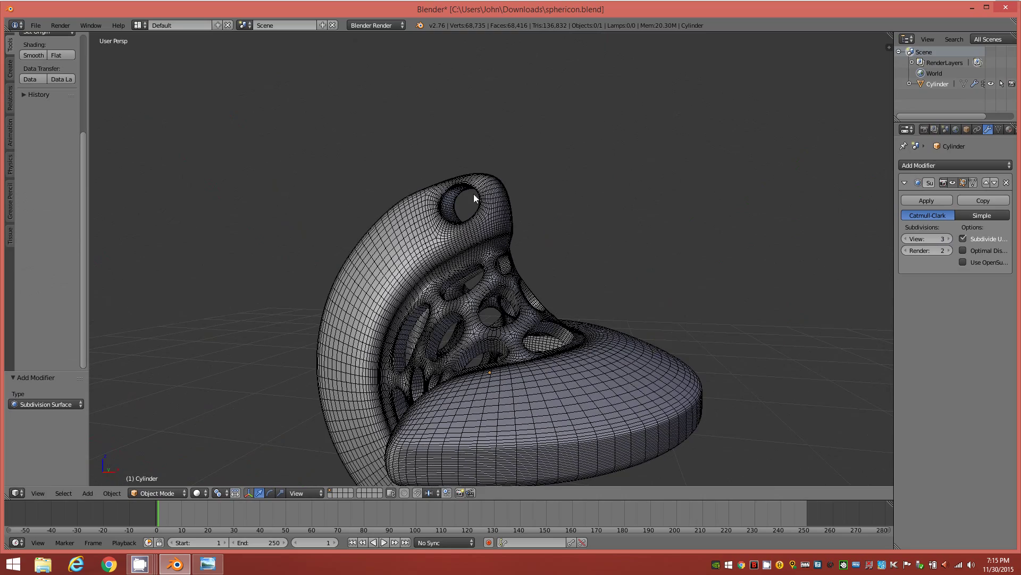
pyautogui.moveTo(510, 269); pyautogui.dragTo(491, 244, button='middle')
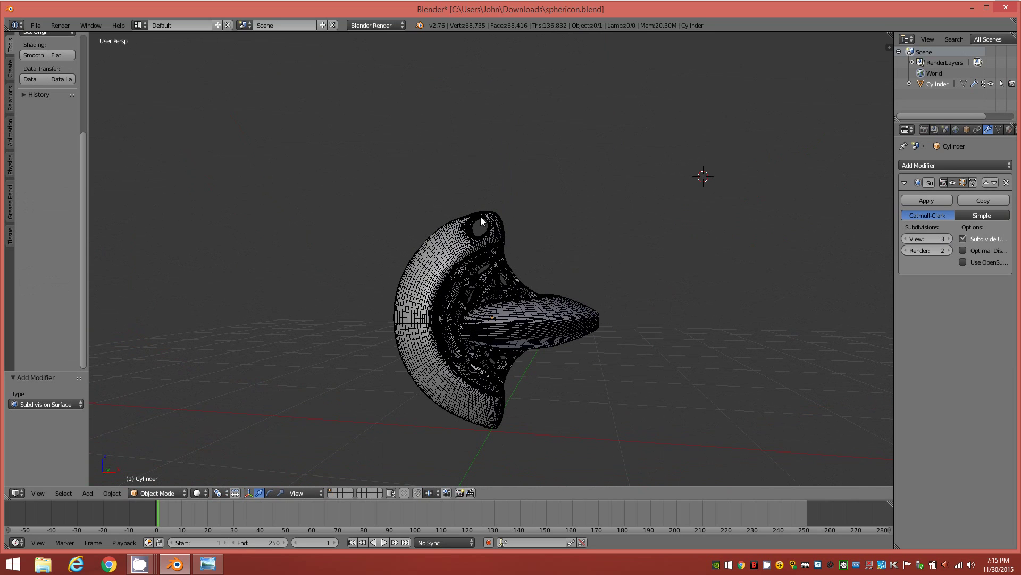
# Turn off the wire and all-edges display for the sphericon object
pyautogui.moveTo(512, 294); pyautogui.dragTo(458, 268, button='middle')
pyautogui.click(966, 130)
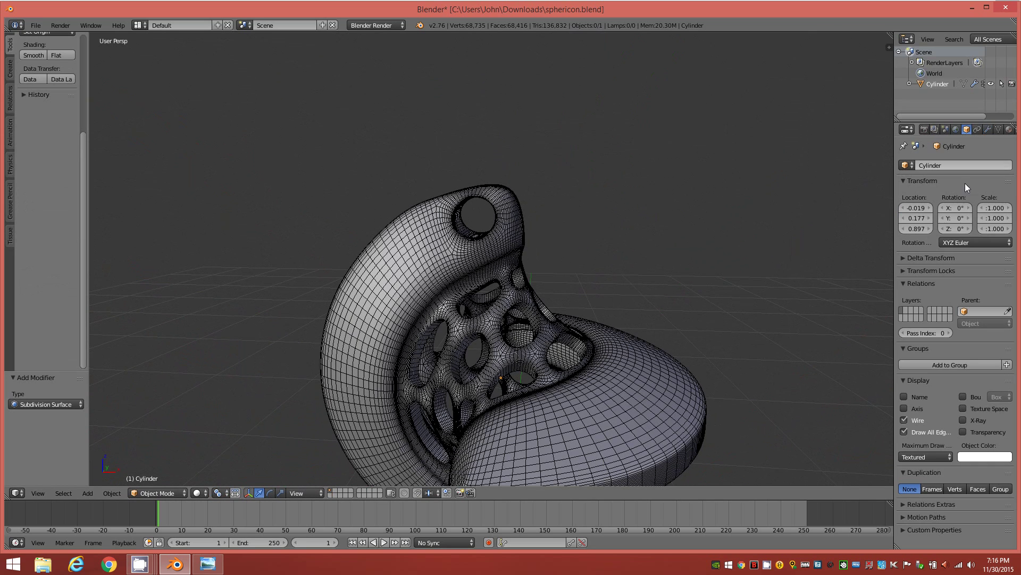
pyautogui.click(912, 420)
pyautogui.click(911, 432)
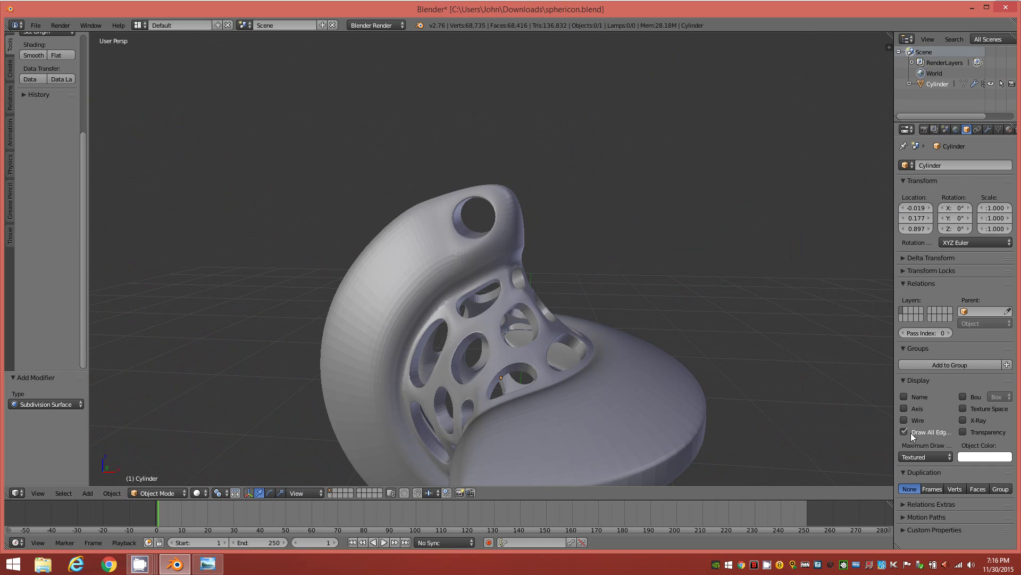
pyautogui.moveTo(488, 241)
pyautogui.mouseDown(button='middle')
pyautogui.moveTo(384, 253)
pyautogui.moveTo(536, 234)
pyautogui.moveTo(520, 203)
pyautogui.moveTo(485, 243)
pyautogui.mouseUp(button='middle')
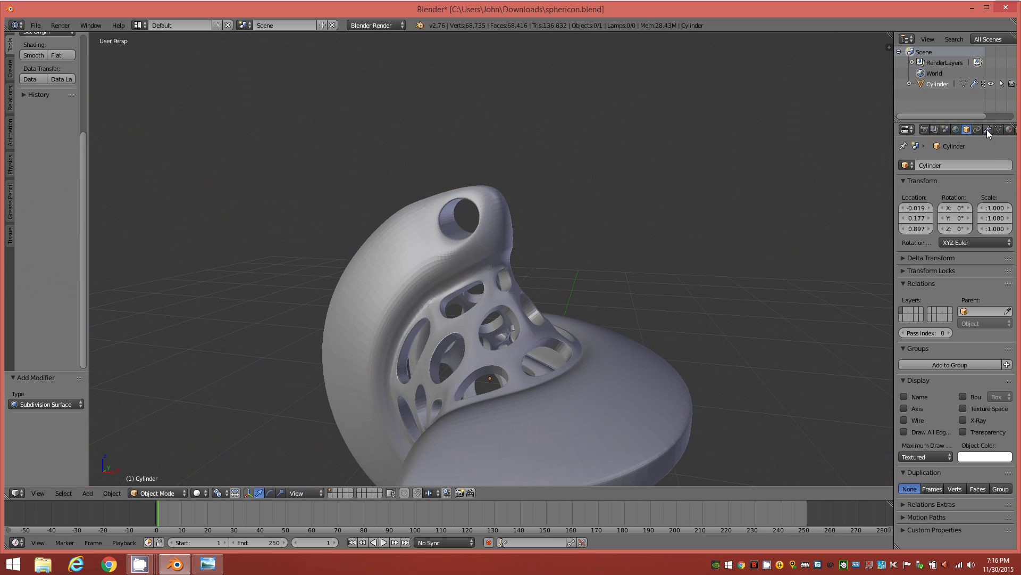
# Try 4 view subdivisions in the Subdivision Surface modifier and inspect the surface
pyautogui.click(987, 129)
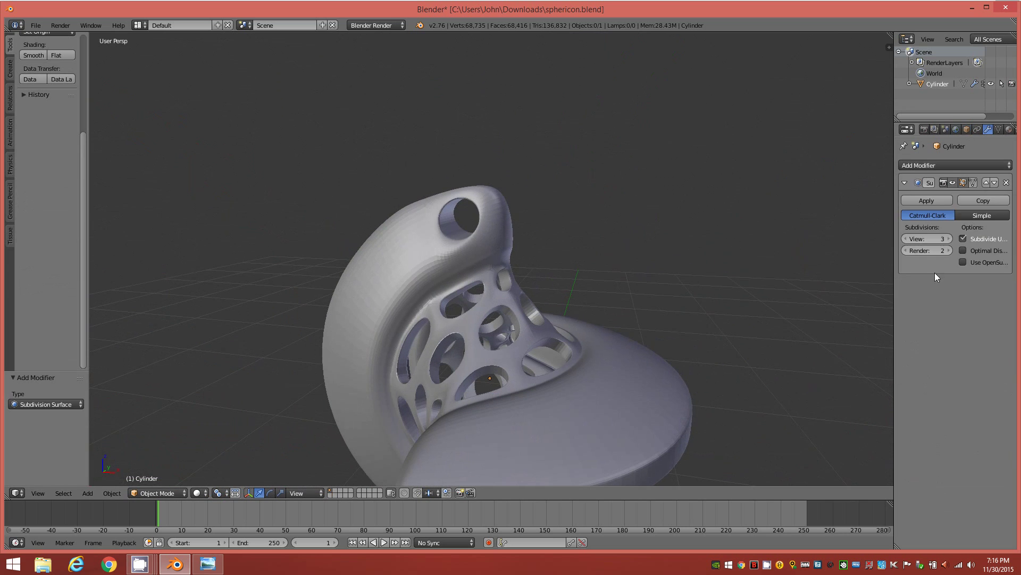
pyautogui.click(947, 238)
pyautogui.moveTo(493, 242); pyautogui.dragTo(531, 337, button='middle')
pyautogui.moveTo(528, 298); pyautogui.dragTo(493, 281, button='middle')
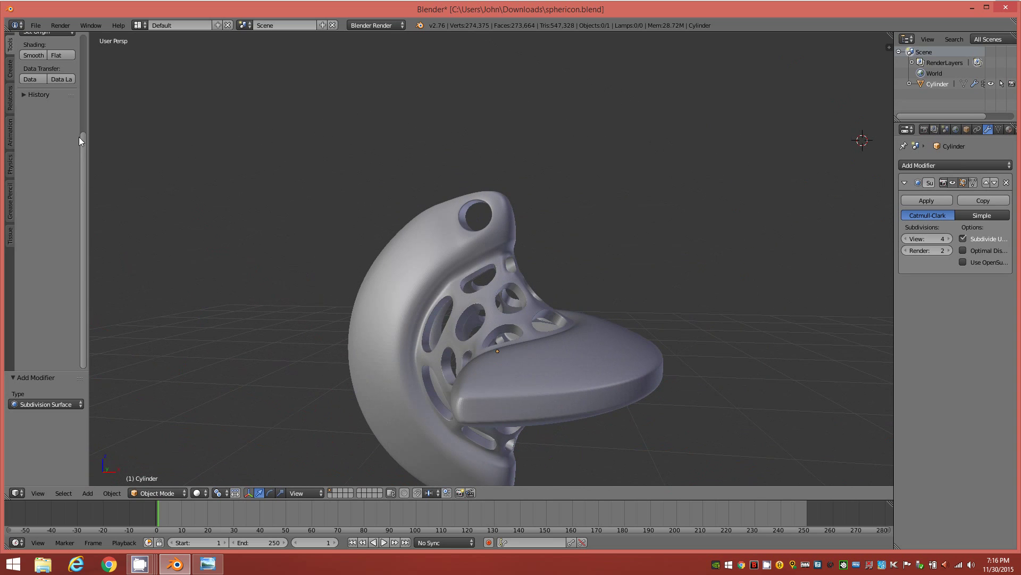
# Set the modifier's view subdivisions to 2, select the sphericon and apply smooth shading
pyautogui.moveTo(77, 143); pyautogui.dragTo(91, 47)
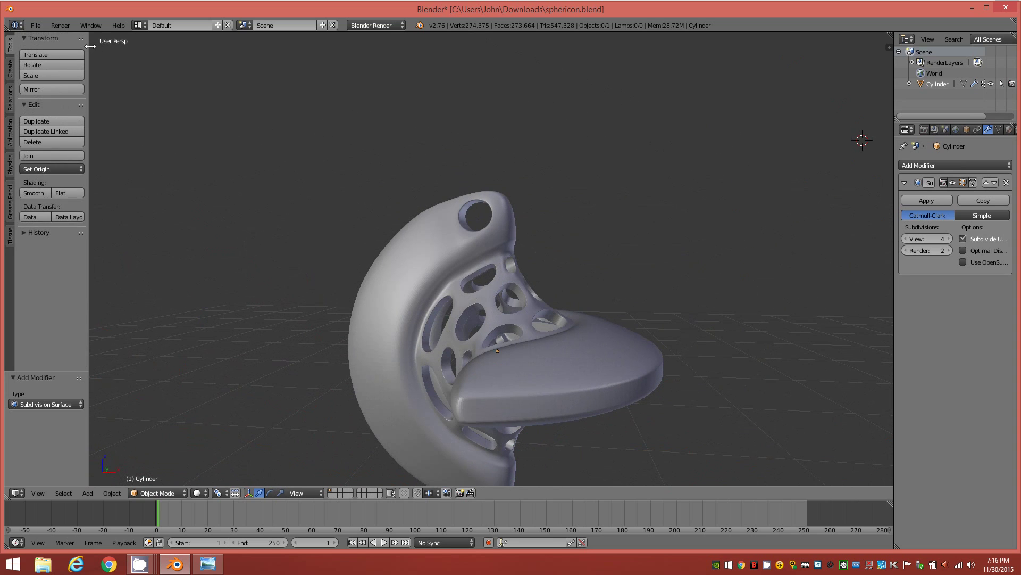
pyautogui.click(906, 239)
pyautogui.click(904, 239)
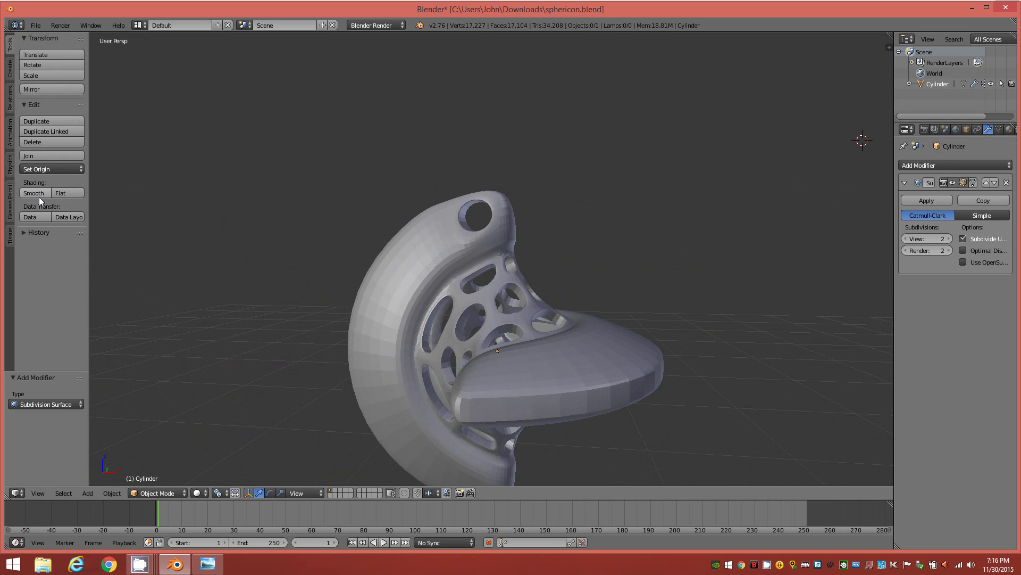
pyautogui.rightClick(427, 286)
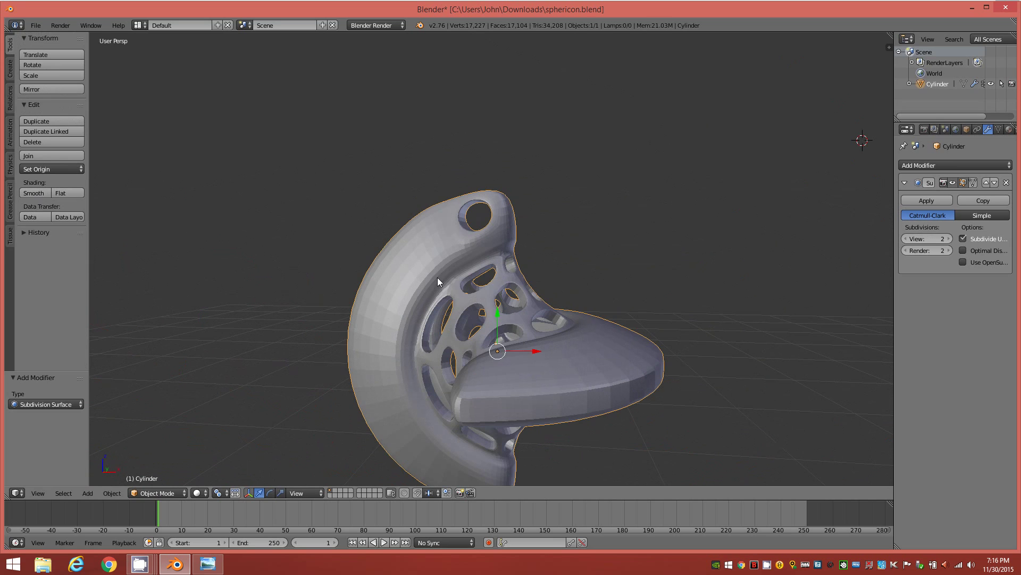
pyautogui.click(33, 194)
pyautogui.moveTo(457, 234); pyautogui.dragTo(514, 222, button='middle')
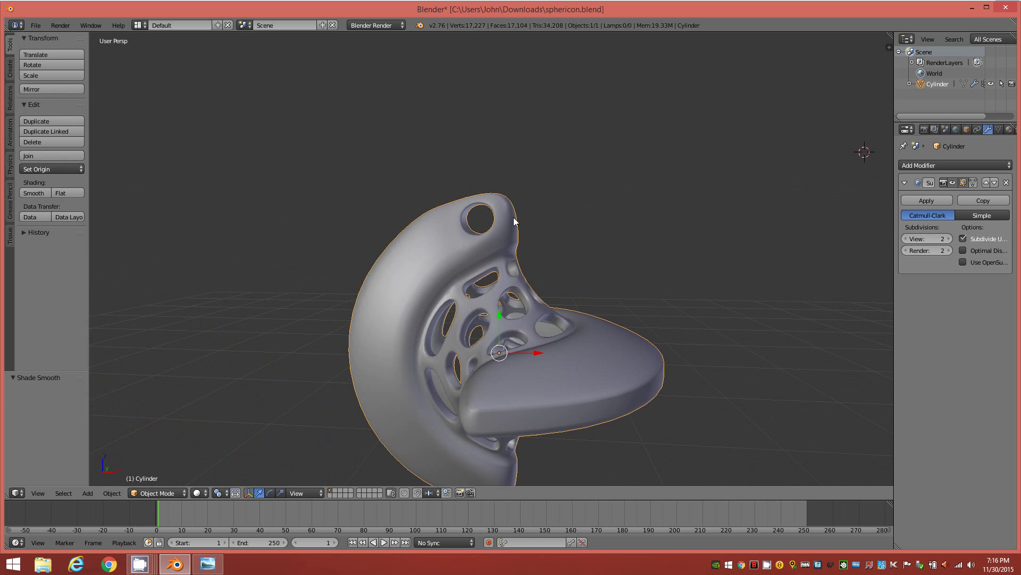
# Enable matcap shading in the 3D view and inspect the model from several angles
pyautogui.press('space')
pyautogui.click(699, 274)
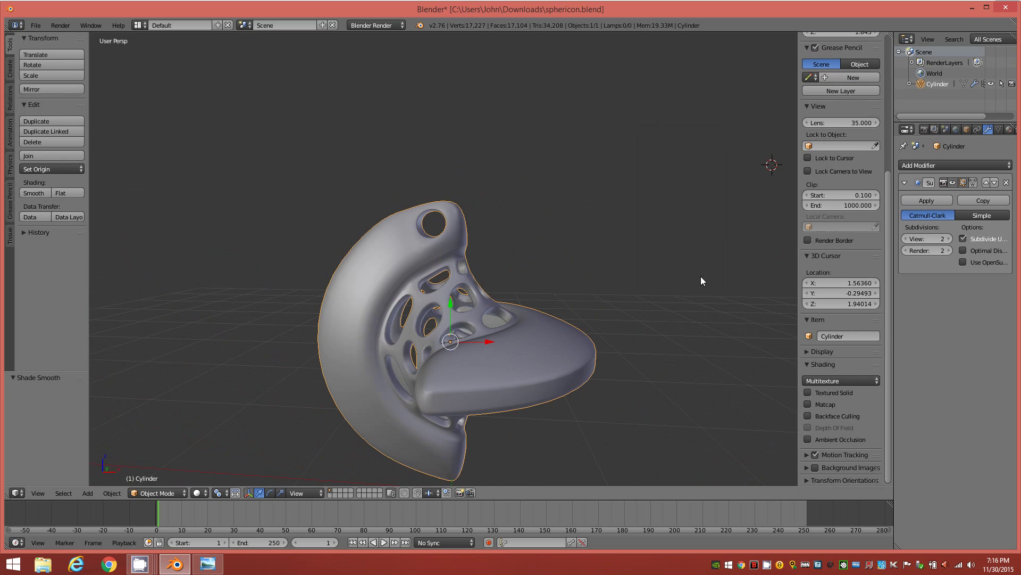
pyautogui.click(819, 404)
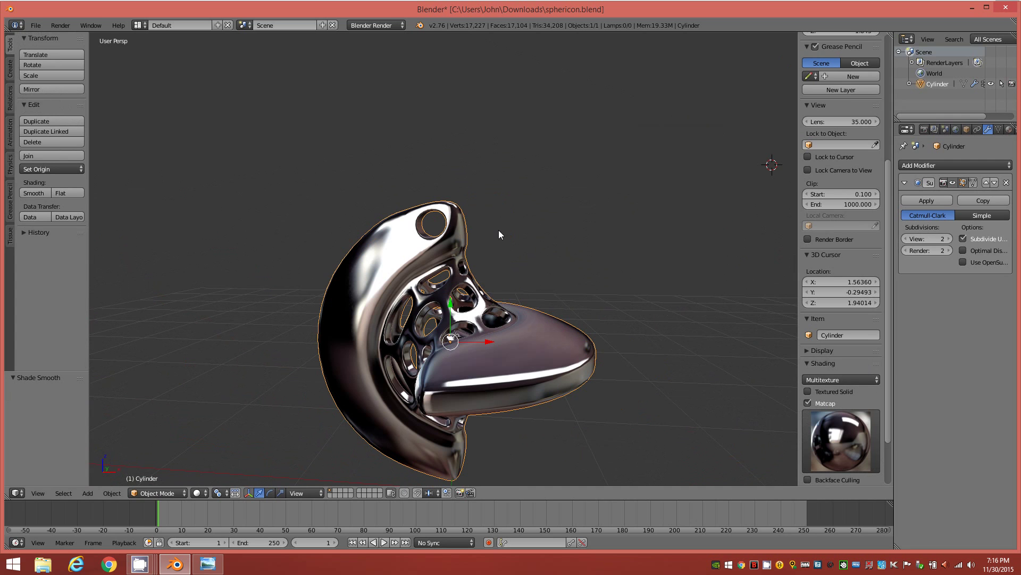
pyautogui.moveTo(499, 232); pyautogui.dragTo(577, 191, button='middle')
pyautogui.moveTo(490, 313); pyautogui.dragTo(408, 313, button='middle')
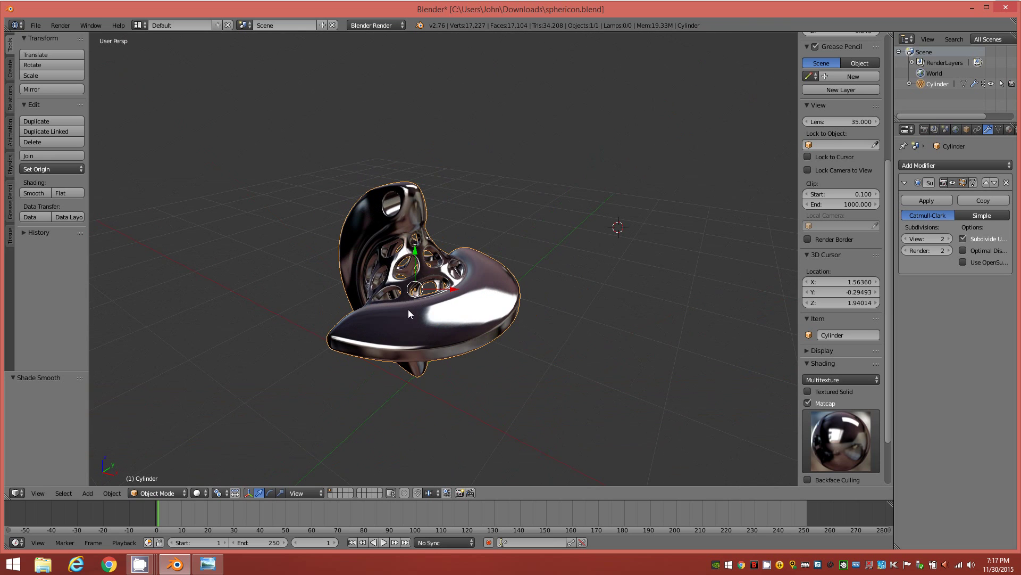
# Try the gold matcap on the sphericon and view it from another angle
pyautogui.click(868, 443)
pyautogui.click(763, 383)
pyautogui.moveTo(404, 319); pyautogui.dragTo(759, 474, button='middle')
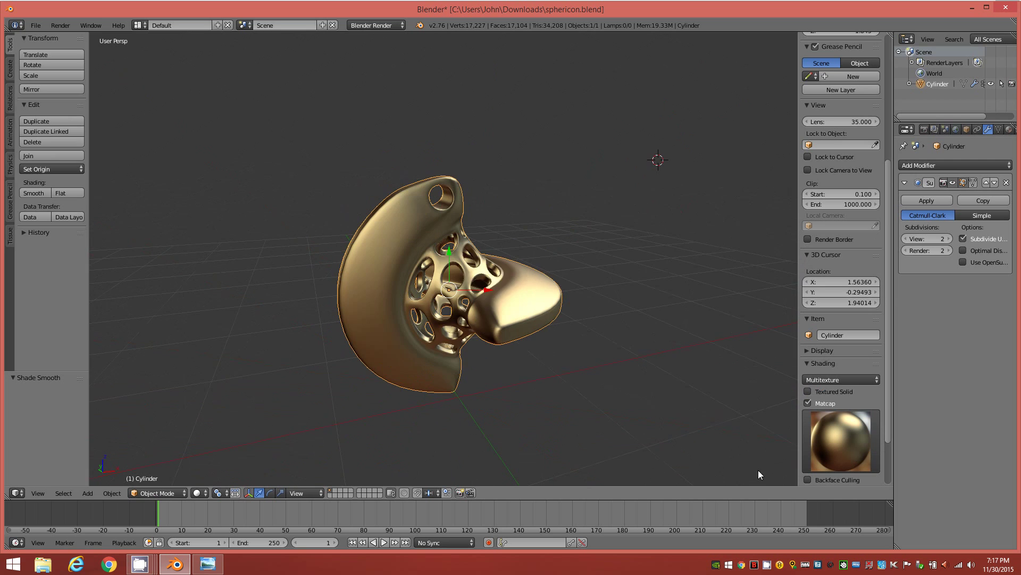
# Apply the brushed silver matcap and inspect the finished pendant from several angles
pyautogui.click(846, 440)
pyautogui.click(803, 339)
pyautogui.moveTo(400, 379); pyautogui.dragTo(394, 305, button='middle')
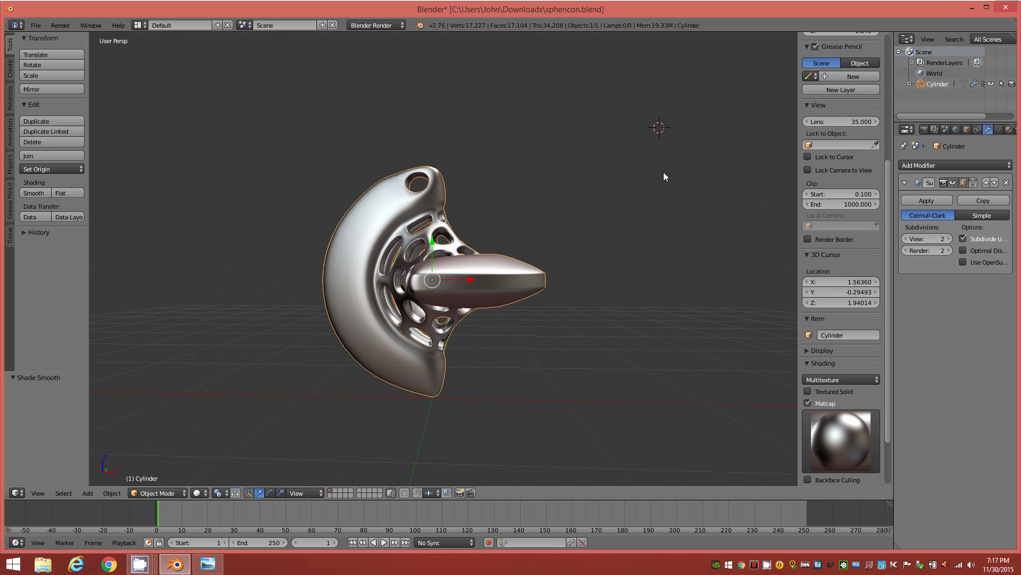
pyautogui.moveTo(500, 316); pyautogui.dragTo(490, 294, button='middle')
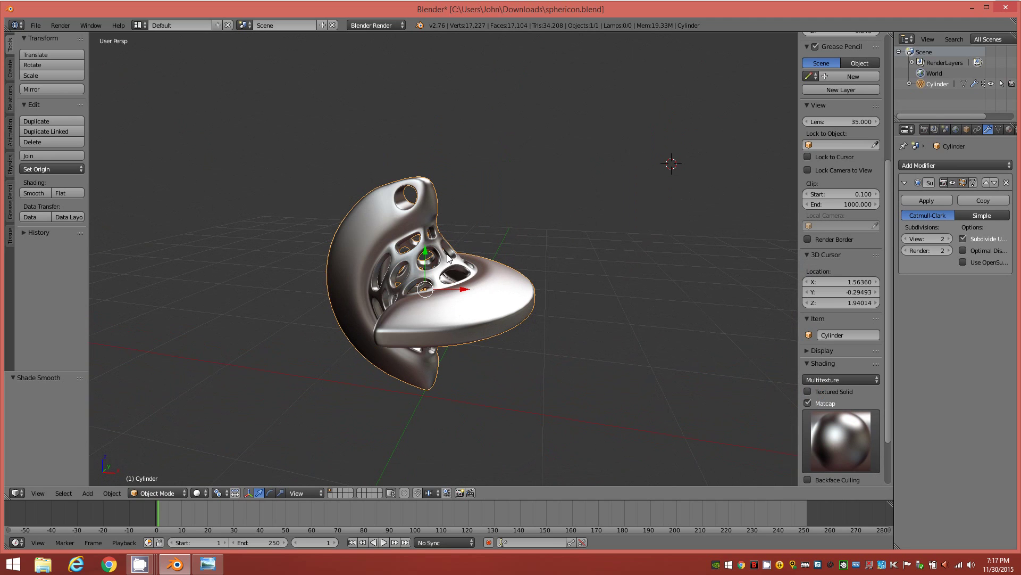
pyautogui.moveTo(441, 219); pyautogui.dragTo(459, 232, button='middle')
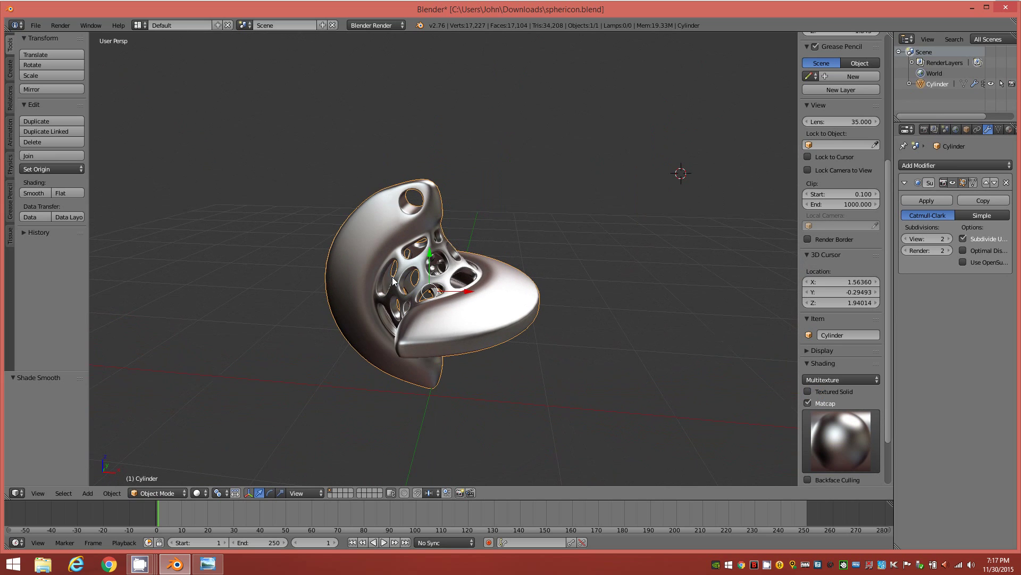